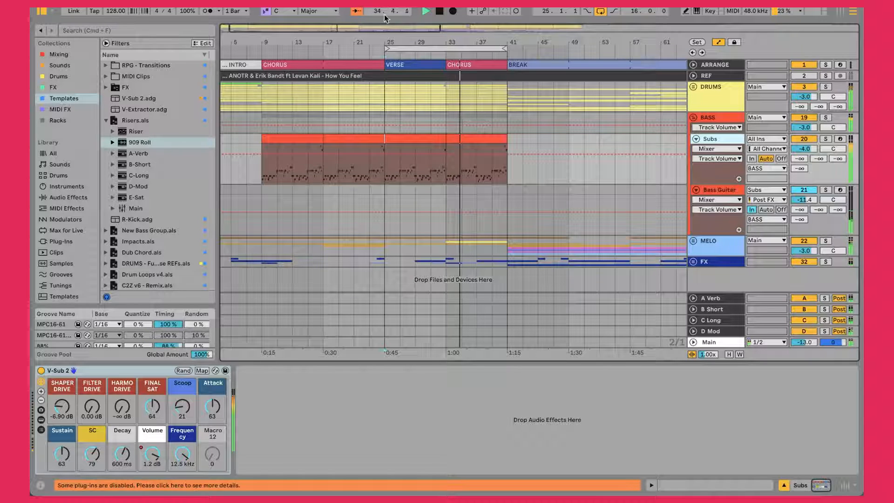
left_click_drag(384, 38, 279, 45)
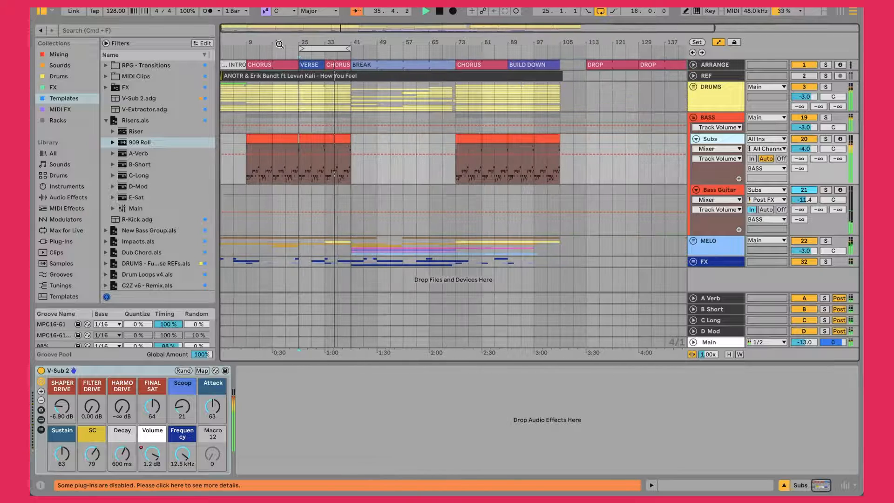
scroll(403, 200, "down", 1)
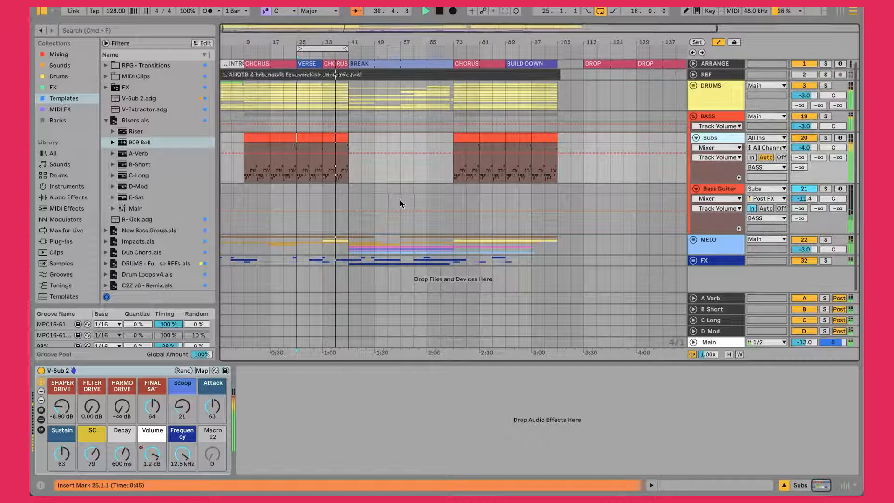
left_click_drag(262, 43, 357, 342)
mouse_move(239, 13)
left_mouse_down()
mouse_move(239, 3)
mouse_move(239, 25)
mouse_move(240, 10)
left_mouse_up()
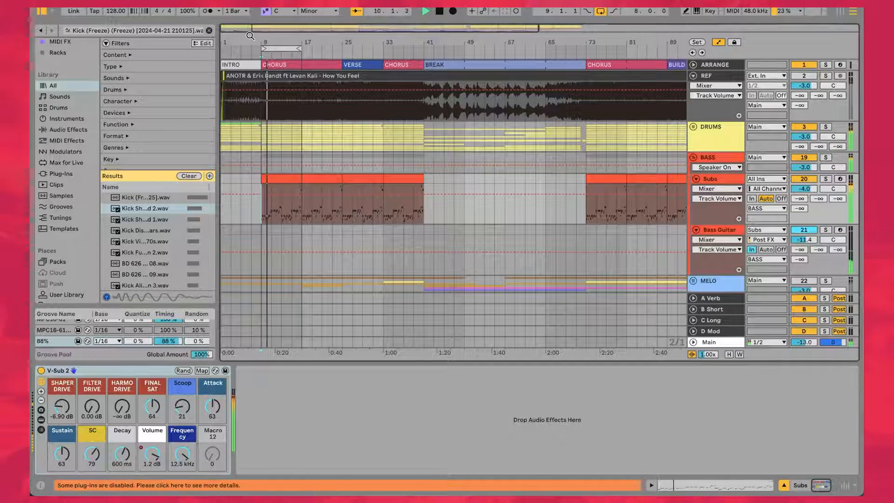
- Open the first chorus's Subs clip at bar 9 and enlarge the note editor to examine its bassline
left_click_drag(249, 36, 249, 67)
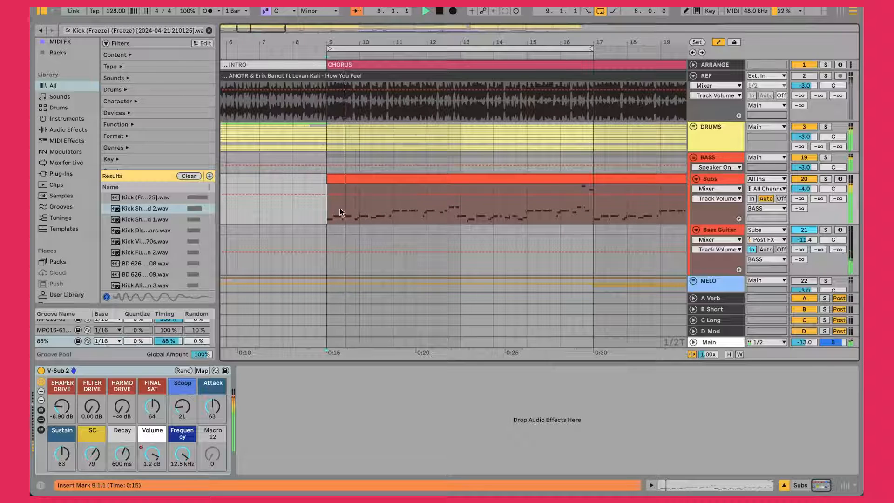
left_click(371, 180)
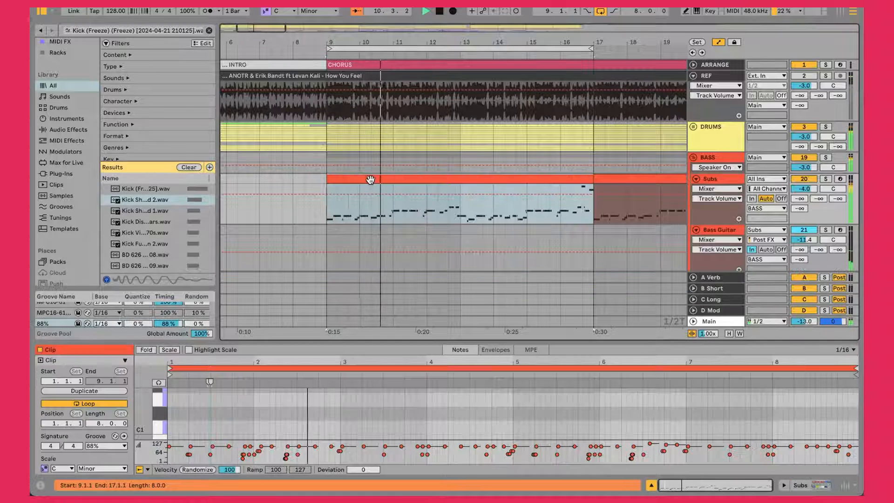
left_click_drag(402, 341, 397, 137)
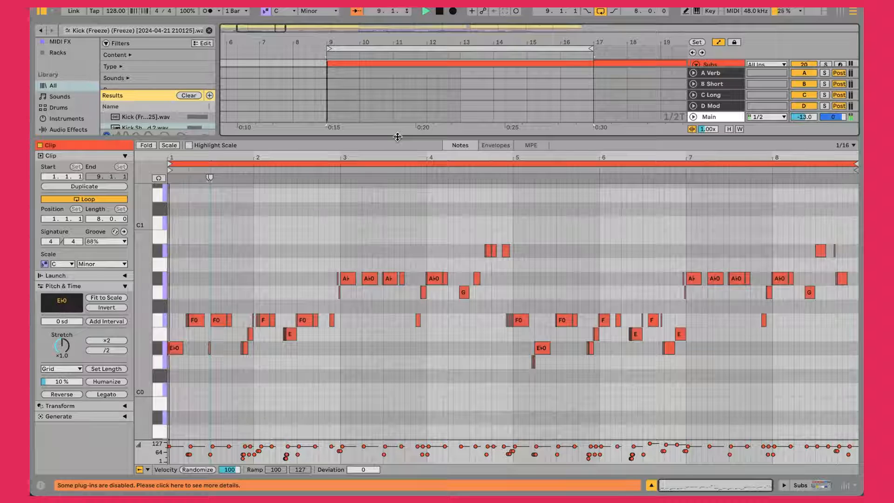
left_click(212, 200)
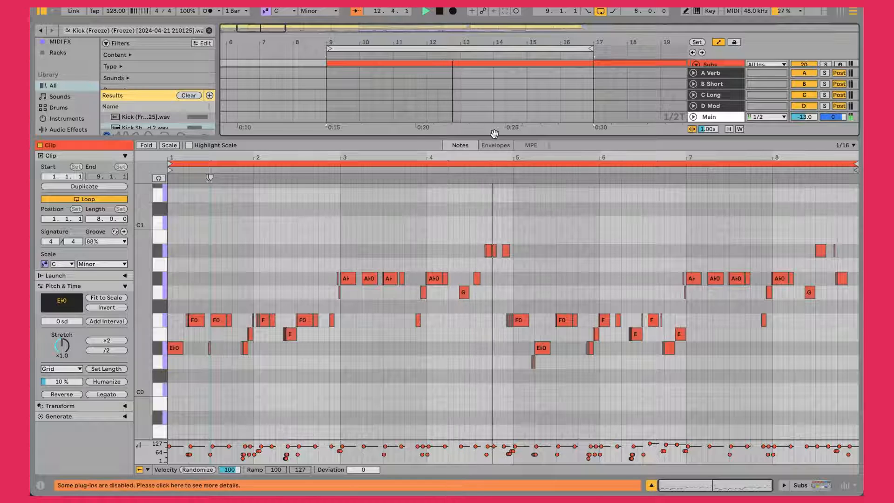
- Shrink the clip editor and unfold the MELO group to inspect its guitar and vocal tracks
left_click_drag(494, 135, 489, 370)
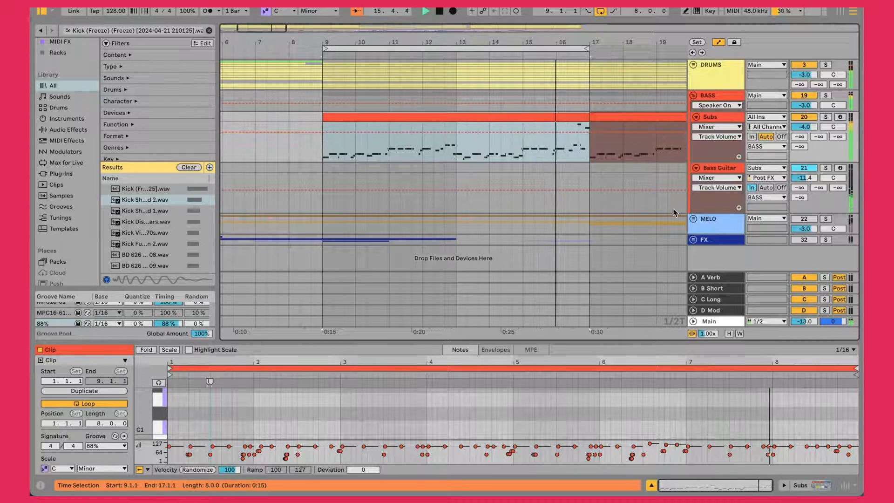
left_click(694, 219)
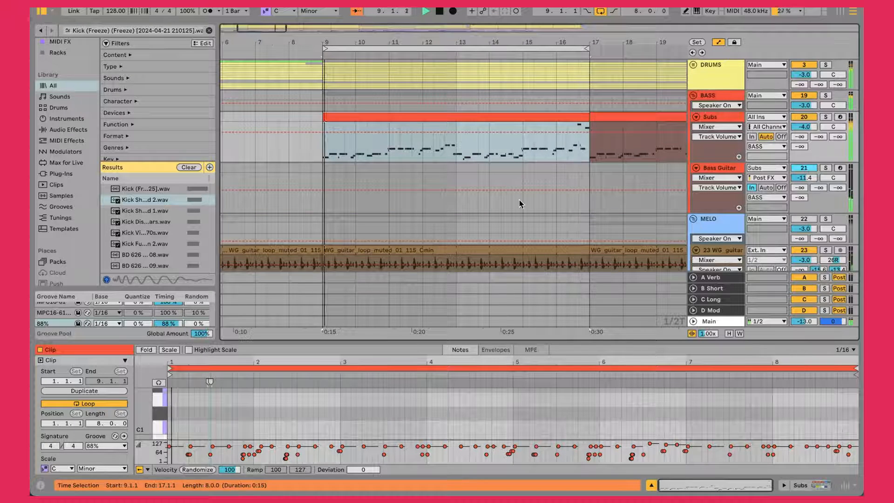
scroll(521, 203, "down", 6)
scroll(521, 203, "down", 4)
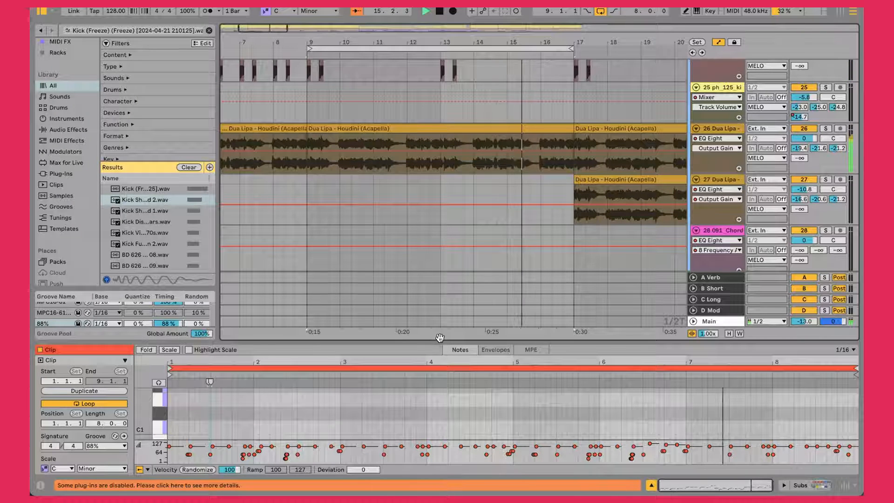
- Review the Subs notes once more in the enlarged editor and open track 26's Dua Lipa - Houdini (Acapella) clip at bar 9
left_click_drag(438, 341, 437, 164)
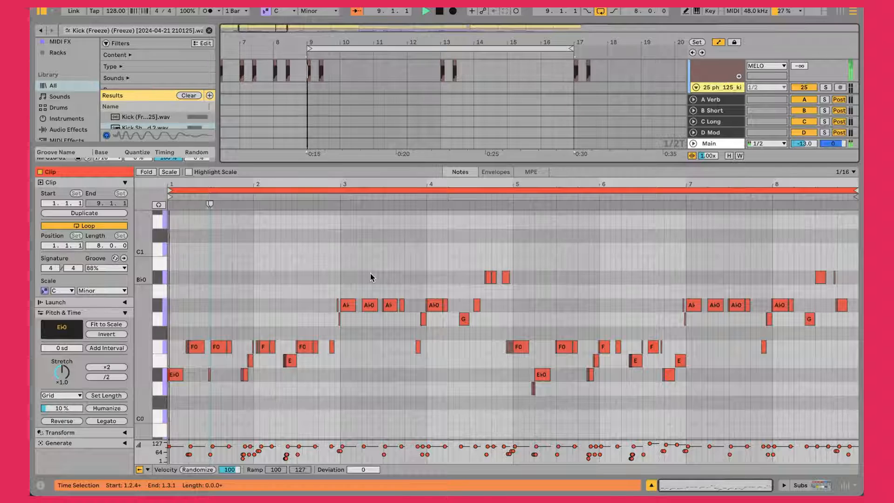
left_click_drag(371, 163, 380, 298)
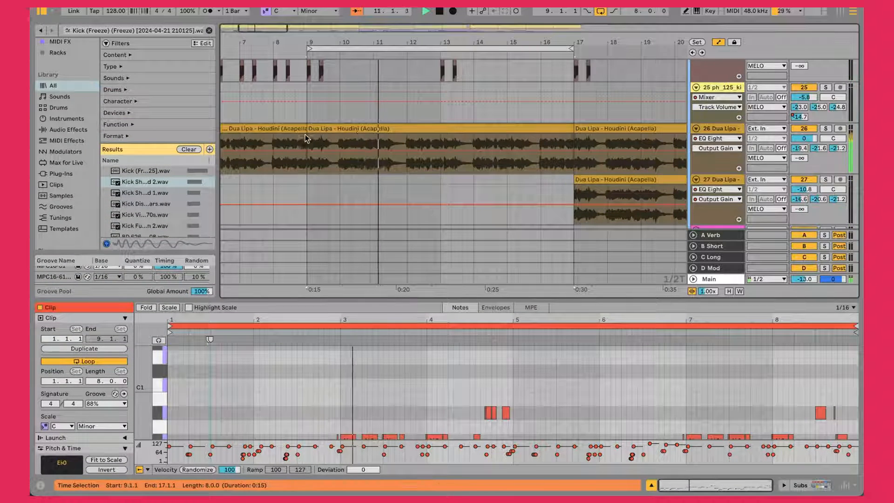
left_click(377, 124)
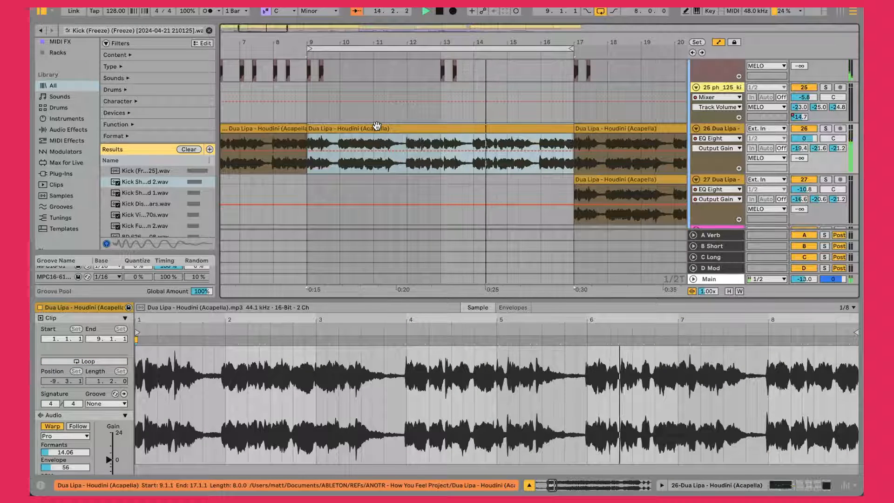
- Deactivate tracks 24 and 25 in the MELO group
scroll(378, 130, "up", 1)
scroll(379, 130, "up", 2)
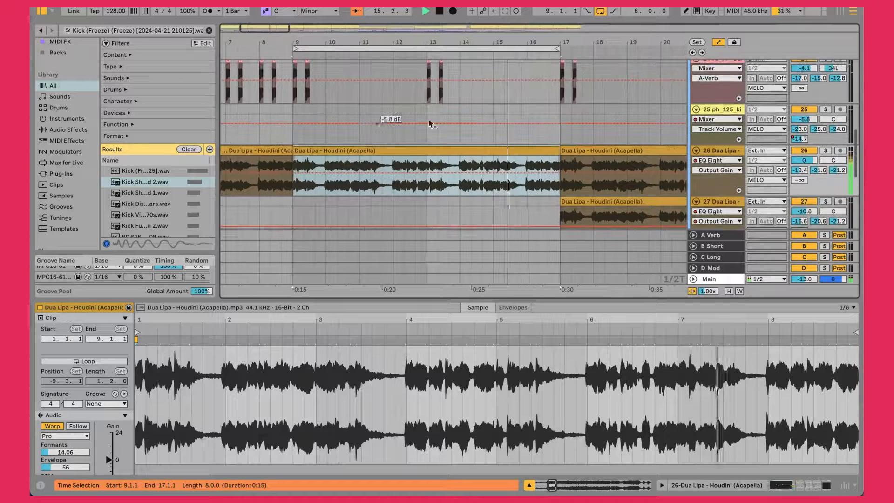
scroll(811, 112, "up", 5)
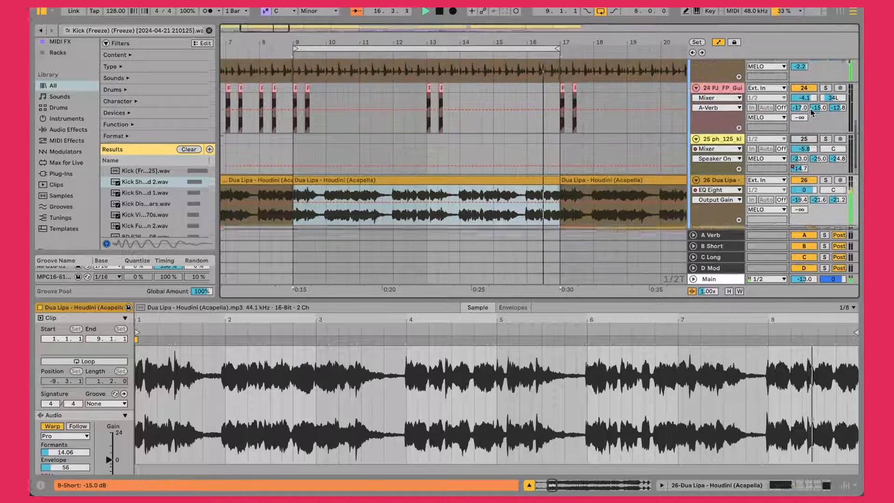
scroll(809, 99, "up", 4)
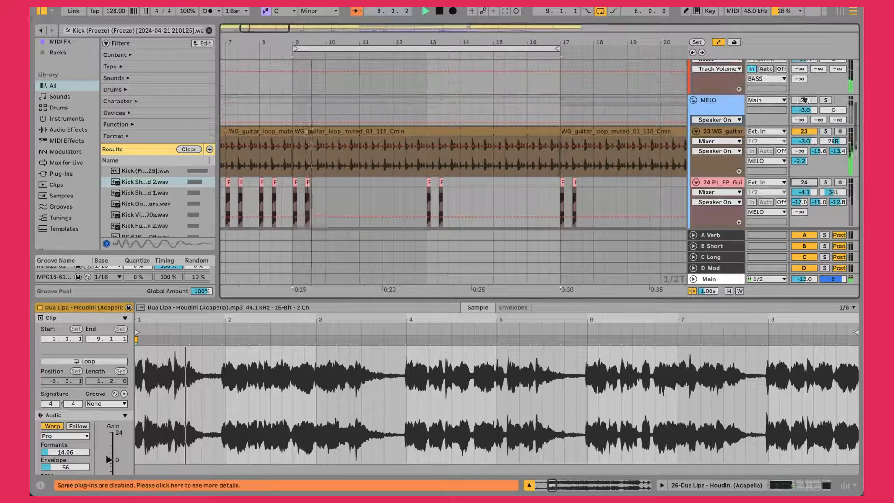
scroll(804, 135, "down", 7)
scroll(805, 135, "down", 6)
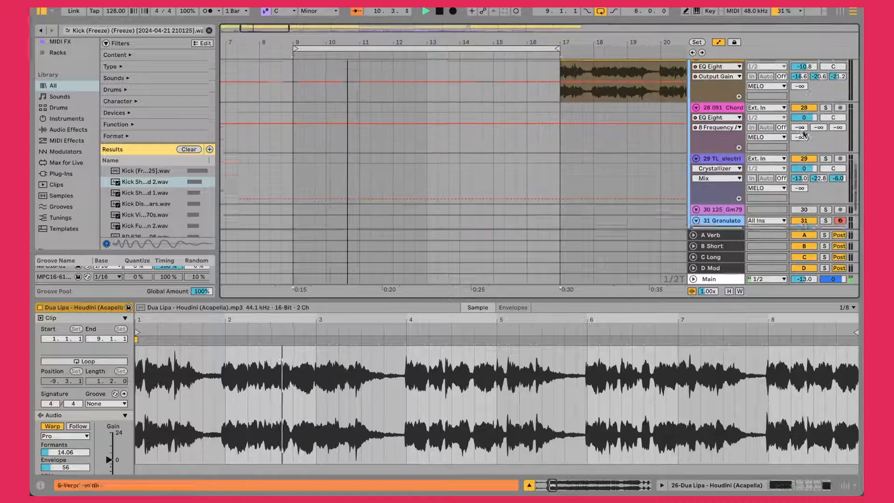
- Deactivate tracks 27 to 31 together and guitar track 23, keeping the MELO group itself active
left_click(729, 163)
scroll(728, 159, "down", 12)
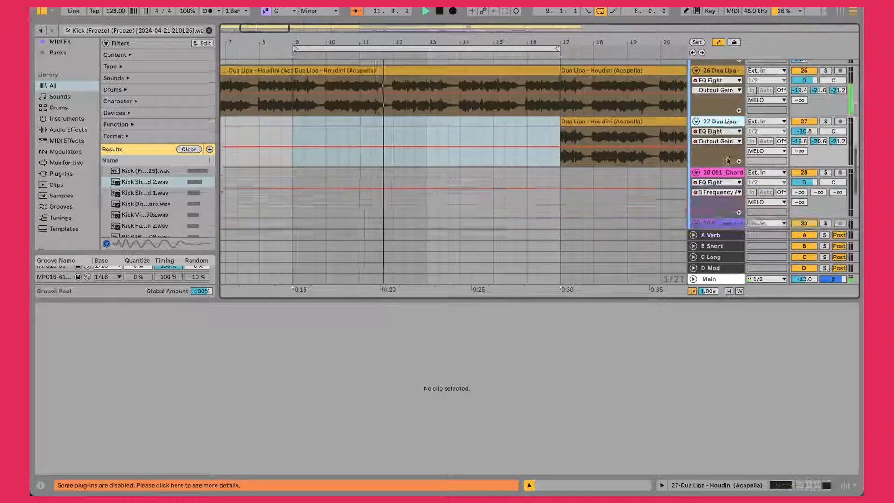
left_click(727, 157, "shift")
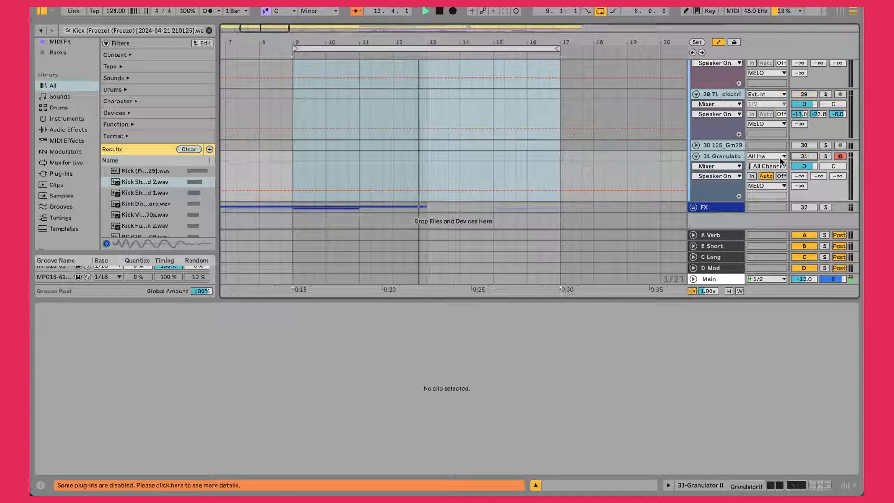
scroll(816, 108, "up", 10)
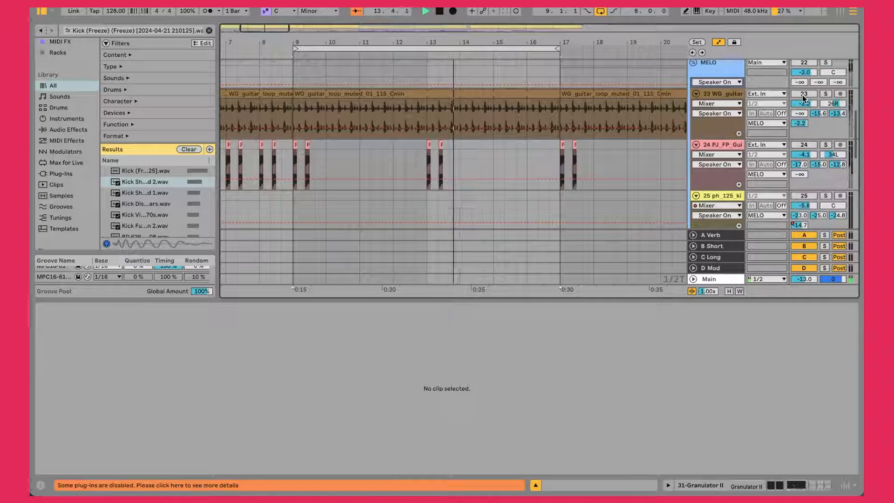
scroll(804, 94, "up", 2)
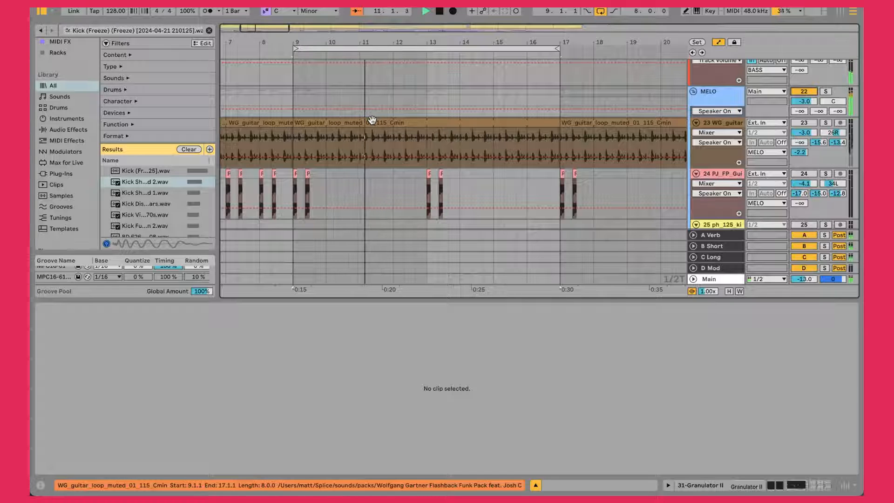
- Reopen the first chorus's Subs clip and enlarge its note editor to examine the opening bars closely
scroll(371, 120, "down", 8)
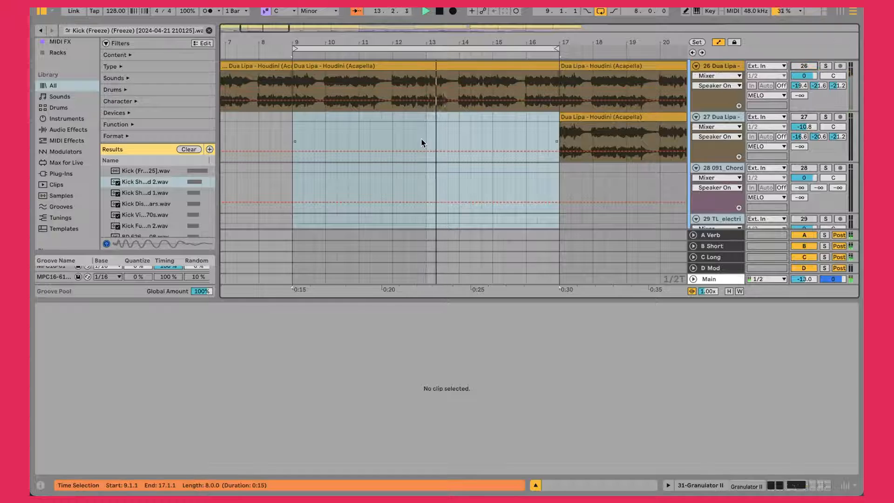
scroll(421, 140, "up", 3)
scroll(421, 140, "up", 4)
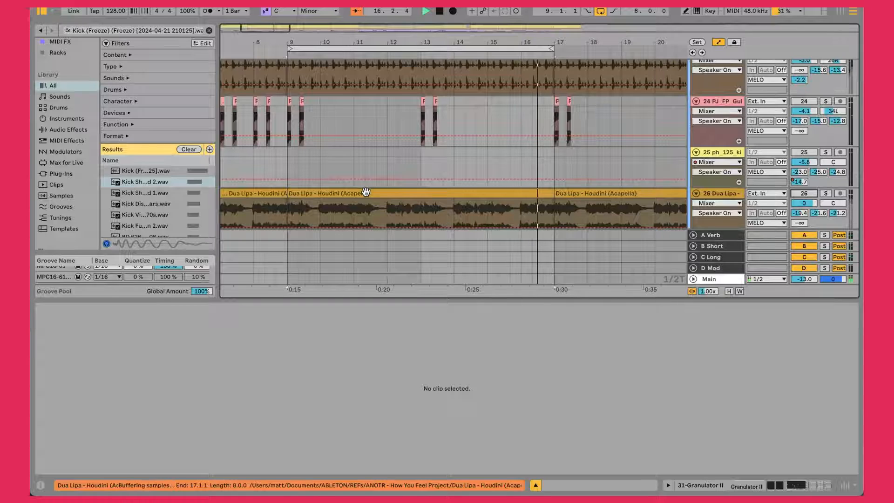
scroll(365, 191, "up", 10)
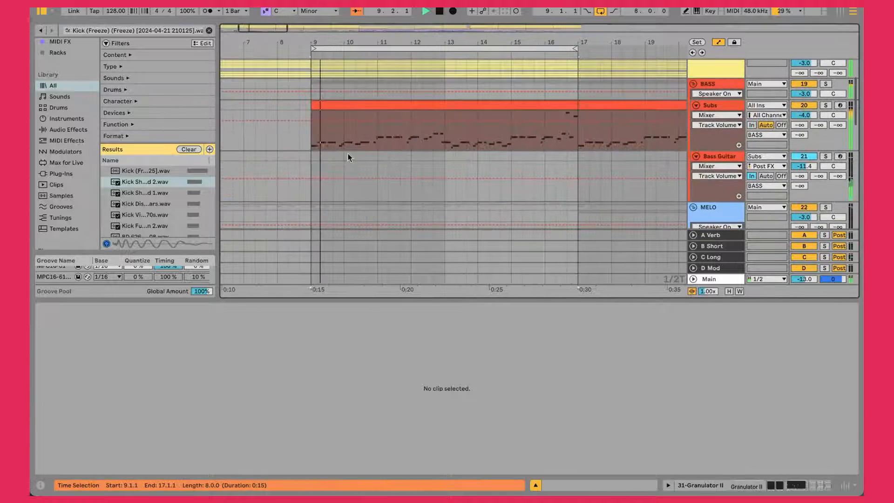
left_click(336, 105)
left_click_drag(404, 284, 404, 175)
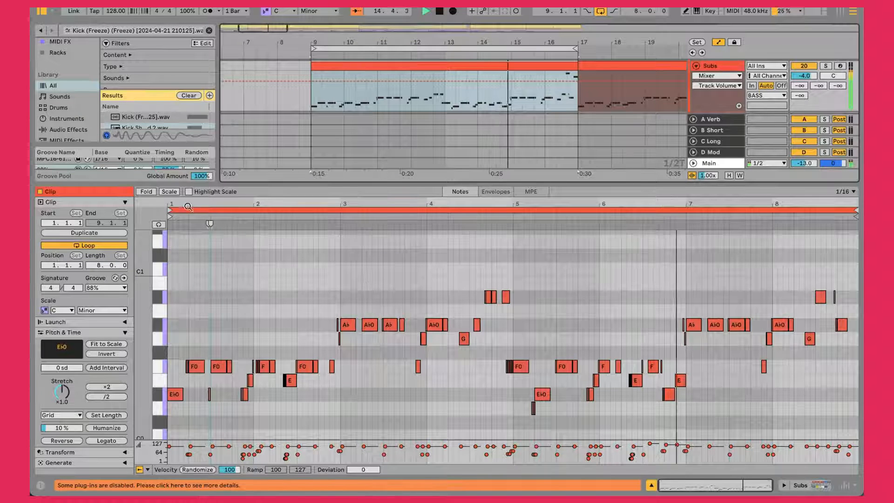
scroll(318, 267, "up", 3)
left_click_drag(185, 208, 185, 202)
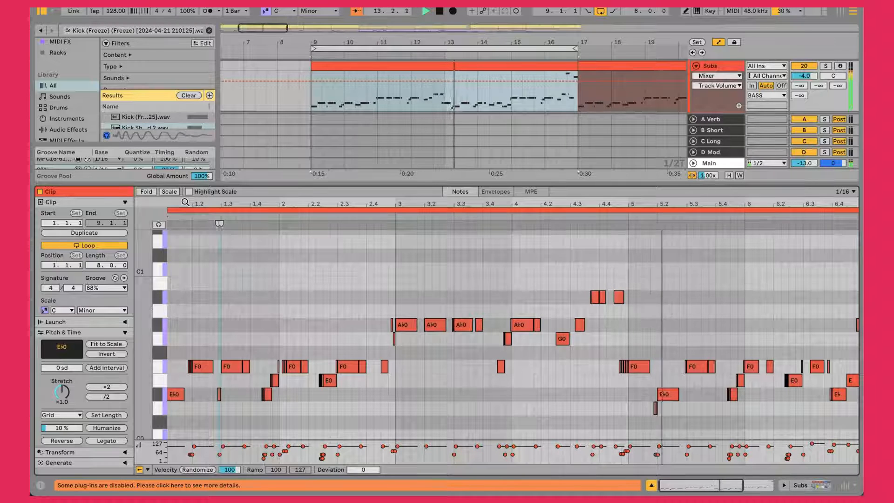
- Solo the Subs track, play its bassline, and stop playback
left_click(244, 273)
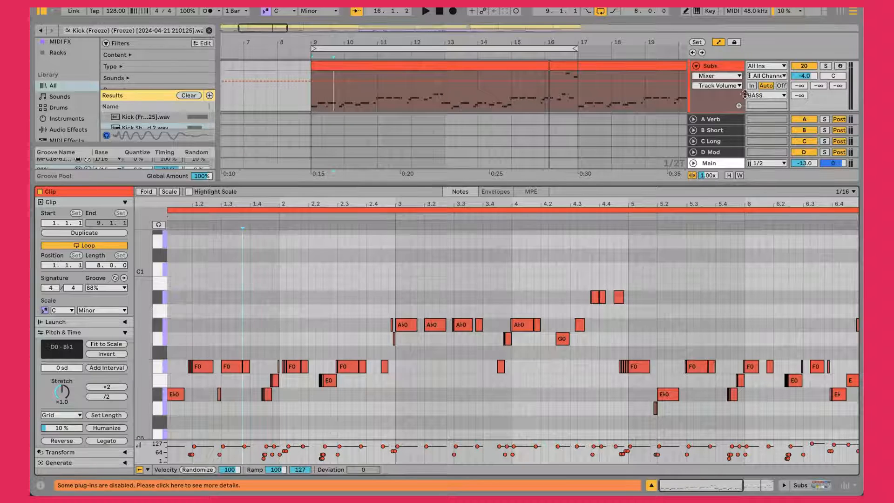
left_click(826, 66)
key("space")
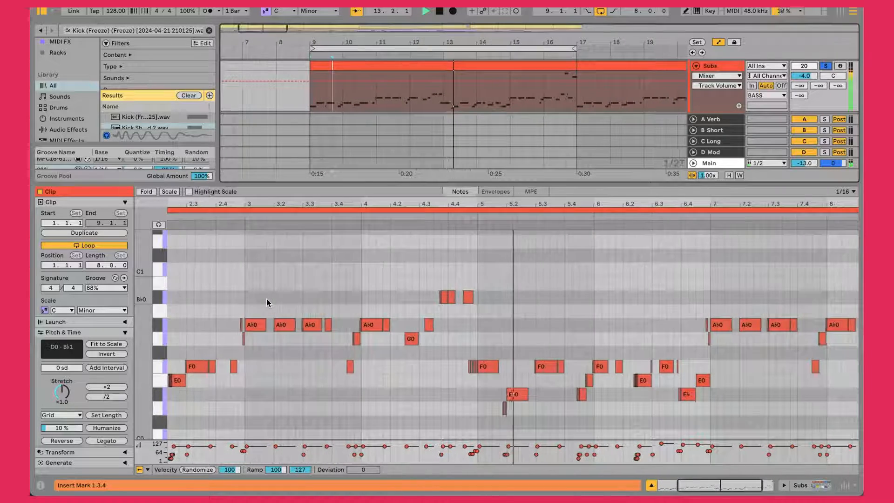
key("space")
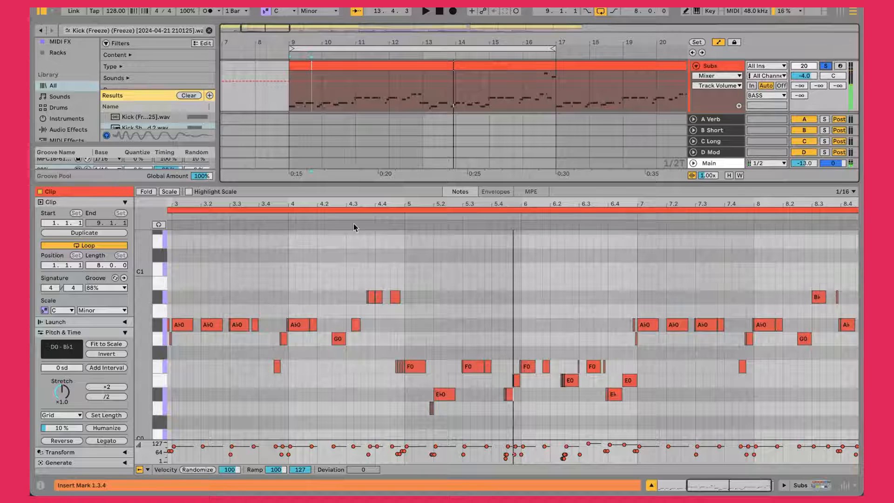
- Step through the main notes of the Subs clip's first bar, from the opening E♭0 to the closing E0
left_click_drag(366, 201, 549, 196)
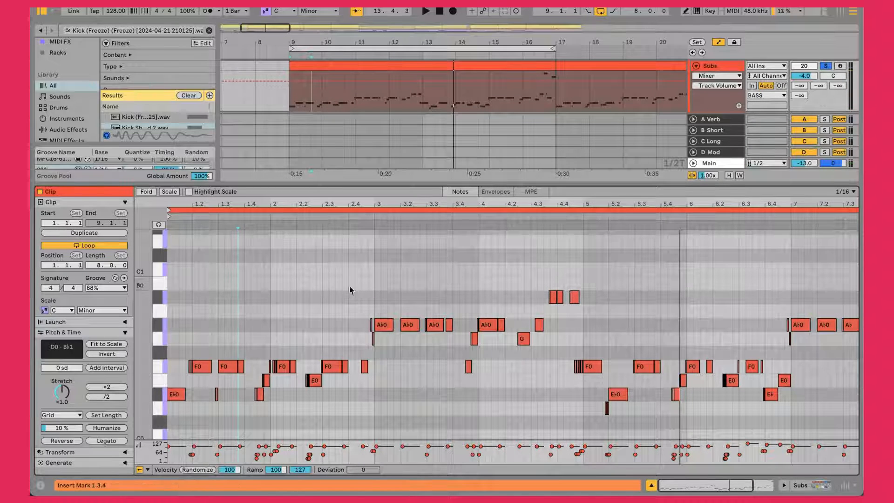
left_click_drag(174, 202, 176, 360)
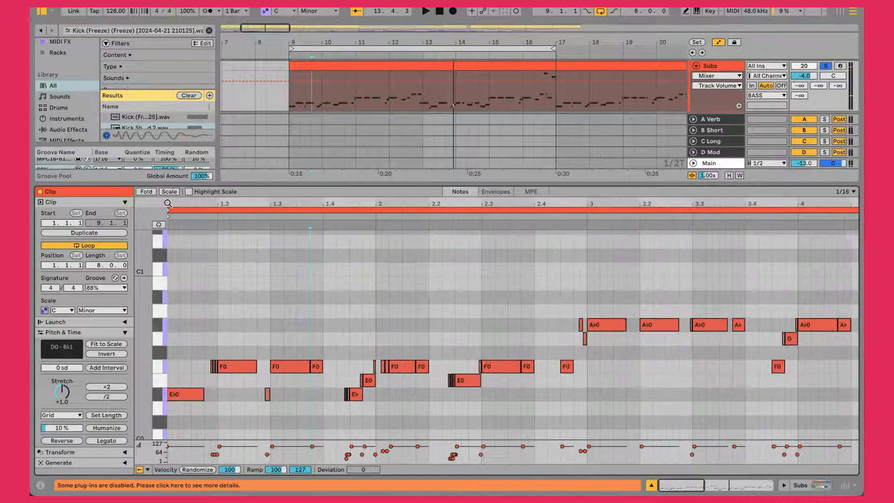
left_click(193, 395)
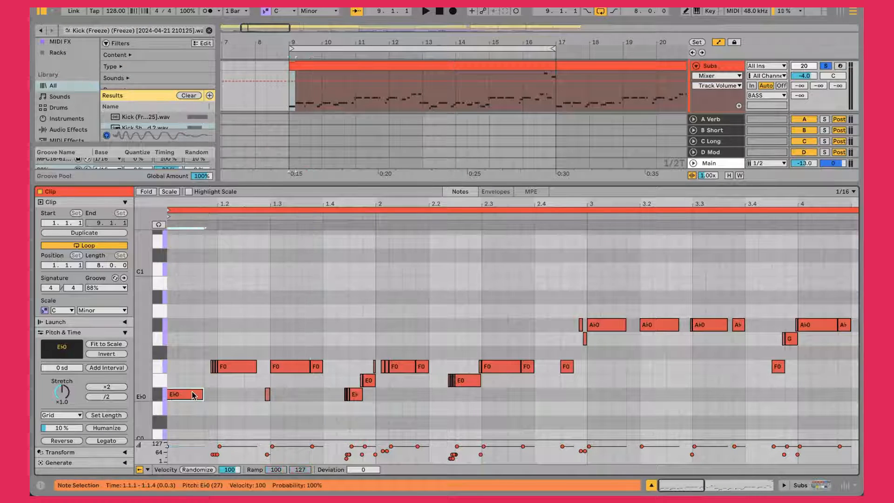
left_click(248, 368)
left_click(287, 370)
left_click(317, 369)
left_click(355, 393)
left_click(369, 382)
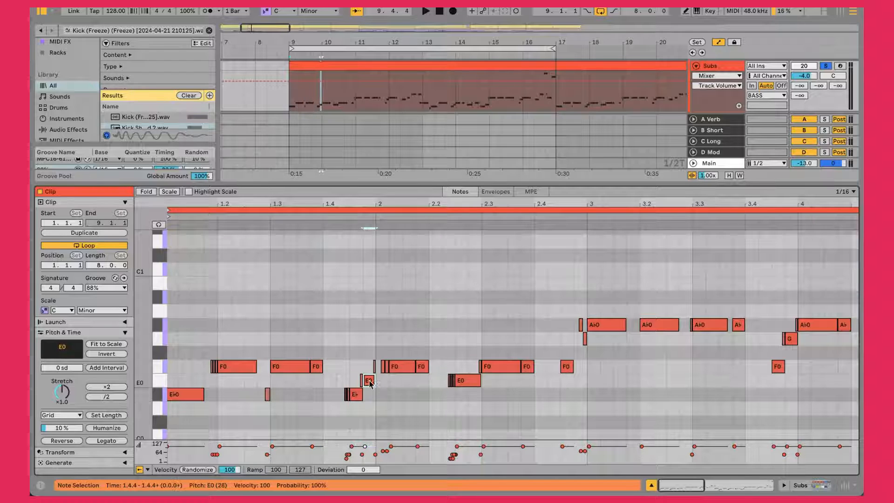
- Step through the main notes of the Subs clip's second bar, ending on the short F0 after beat 2.4
left_click(407, 371)
left_click(423, 369)
left_click(464, 383)
left_click(506, 371)
left_click(530, 370)
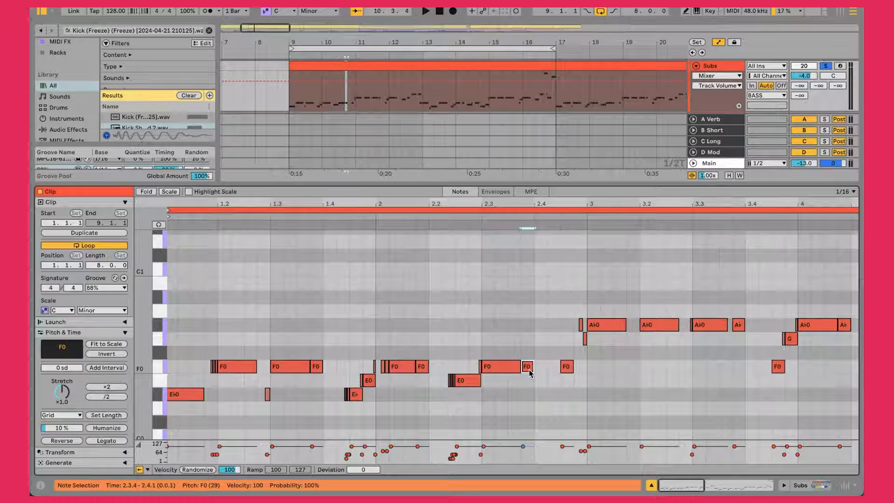
left_click(569, 369)
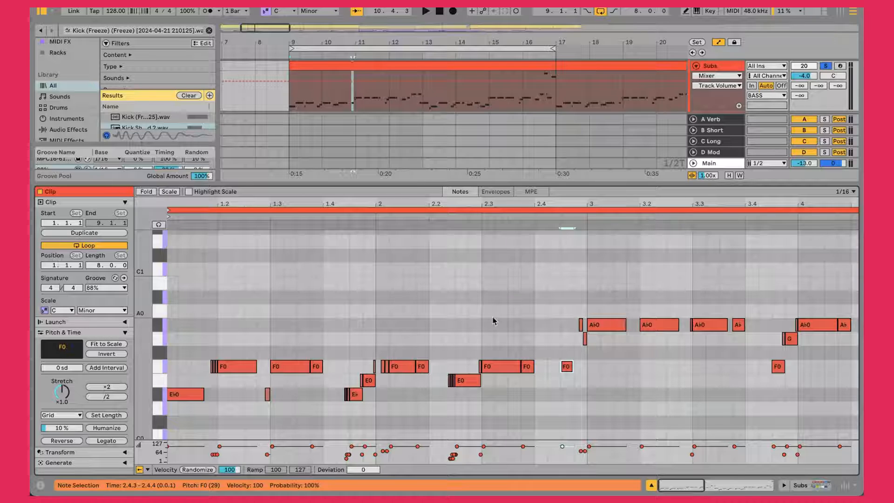
- Select the short F0 after beat 2.4 in the Subs clip and expand the clip's Transform and Generate tools
left_click(618, 363)
left_click_drag(543, 350, 571, 380)
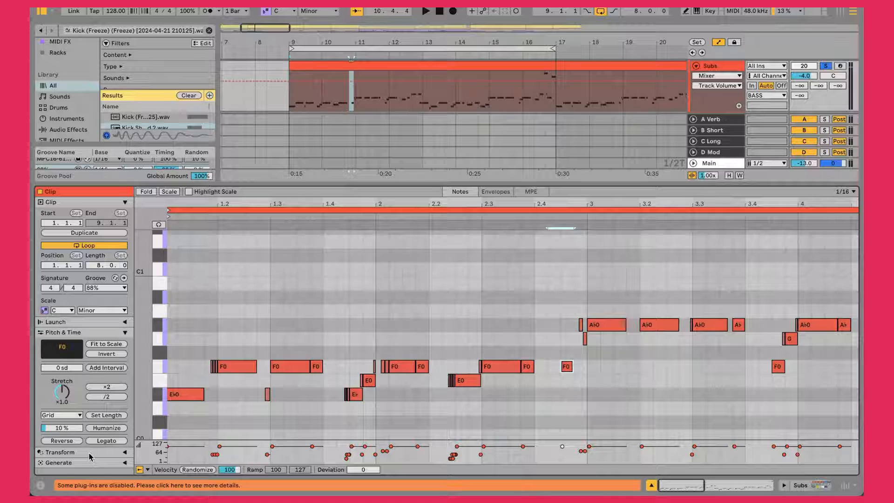
left_click(123, 454)
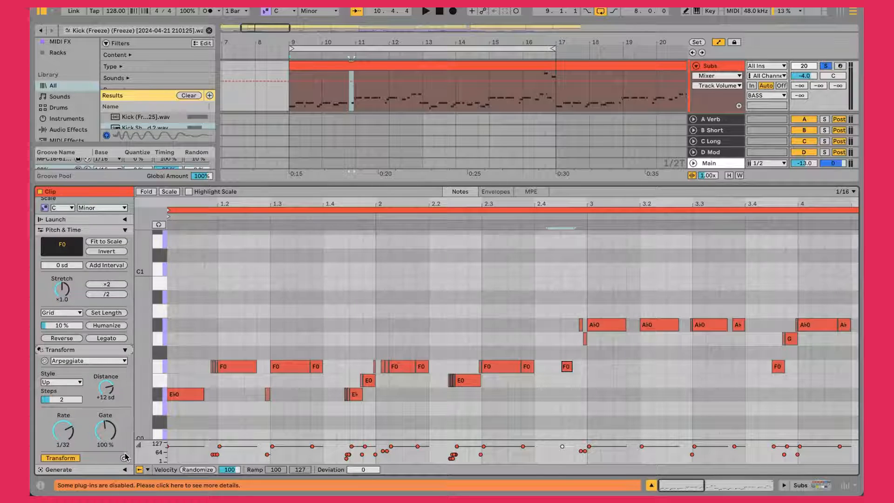
left_click(124, 468)
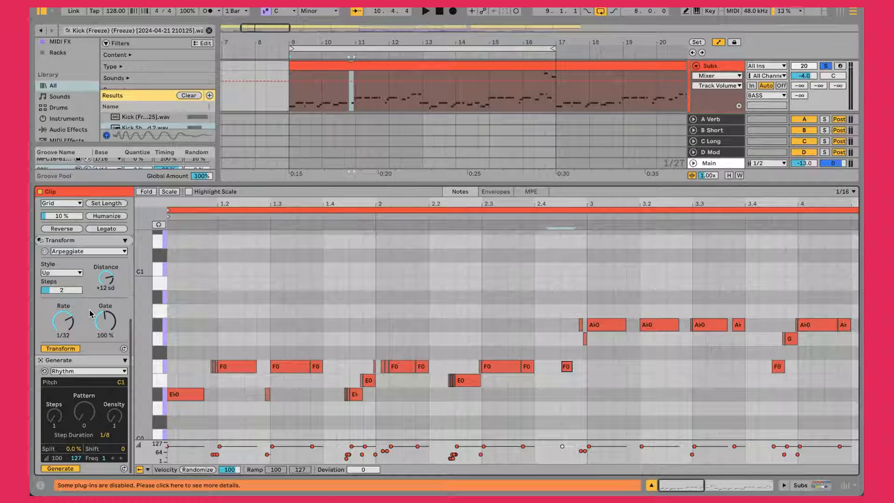
scroll(67, 402, "up", 6)
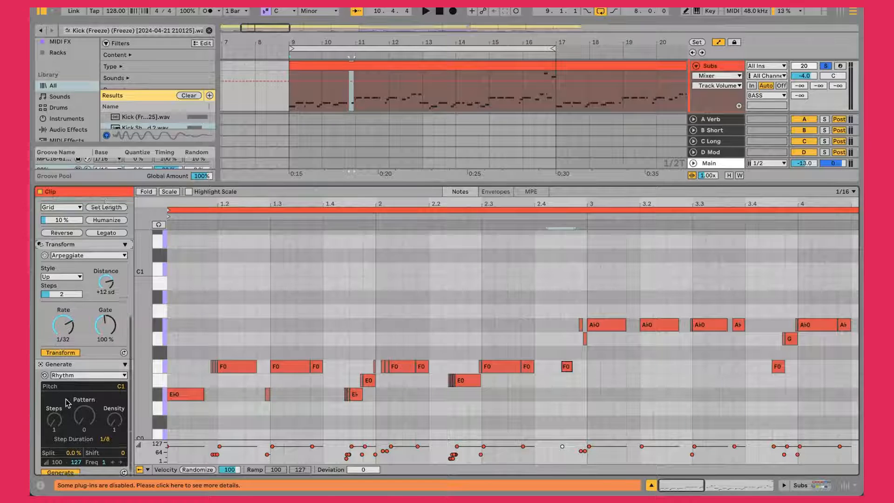
scroll(67, 402, "down", 6)
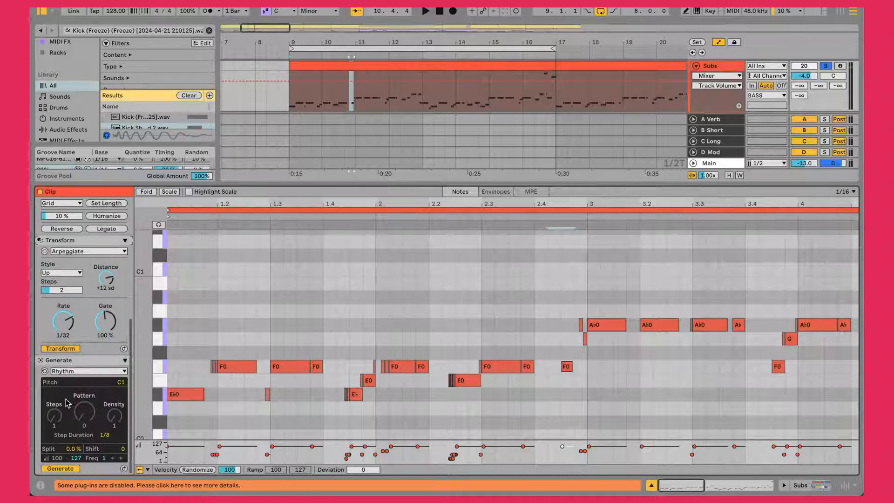
- Try the Ornament transformation's Flam on the selected F0, with position -62% and velocity 47%
left_click(81, 252)
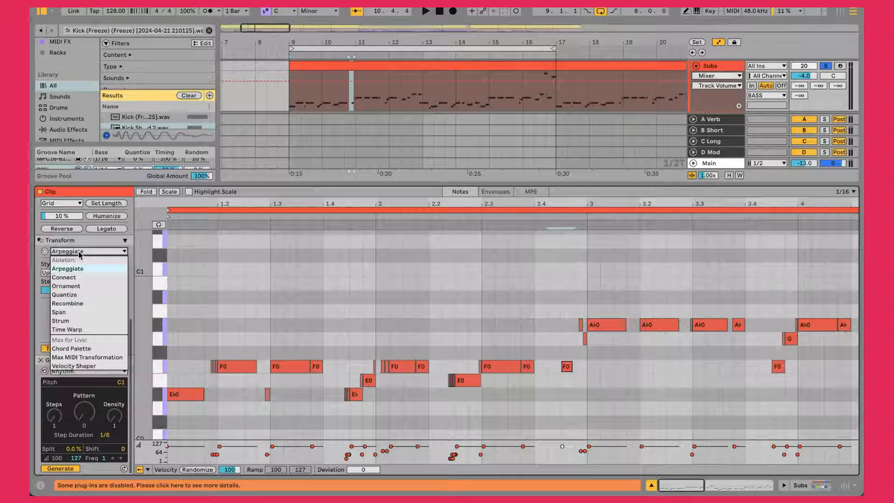
left_click(76, 289)
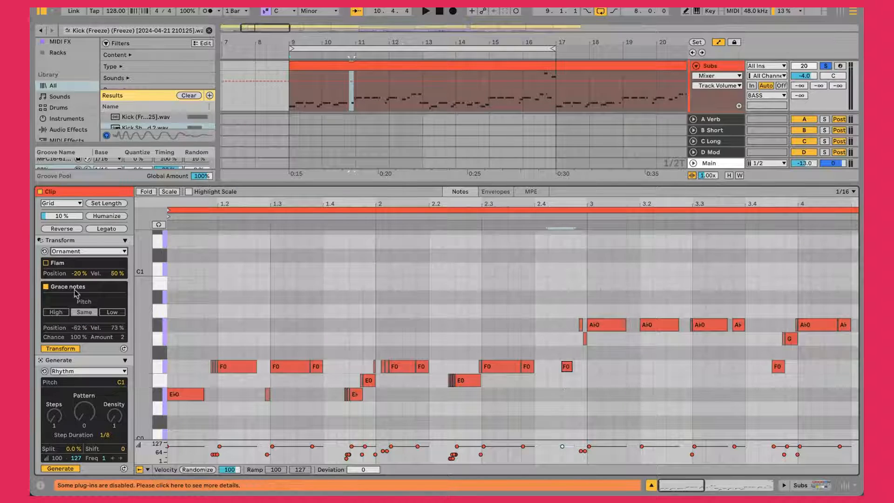
left_click(46, 264)
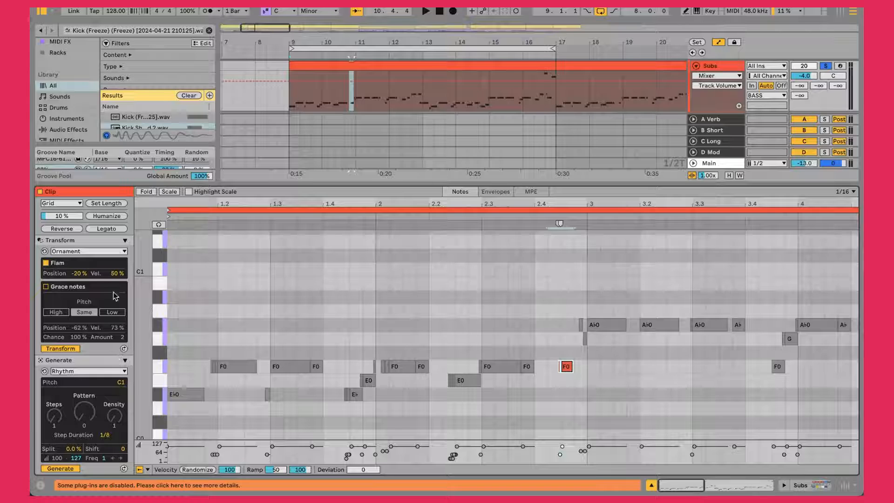
left_click_drag(75, 275, 75, 286)
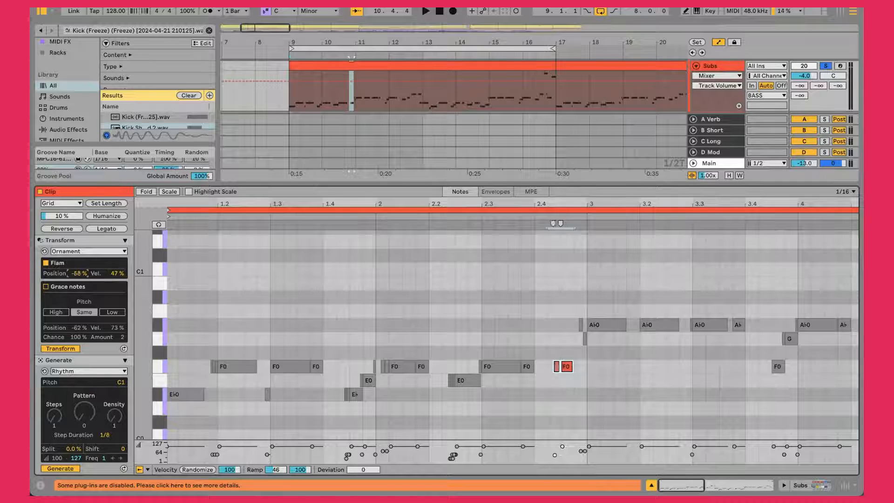
- Try Ornament grace notes on the F0 instead, comparing High, Low and Same pitch and reducing the amount to 1
left_click(46, 286)
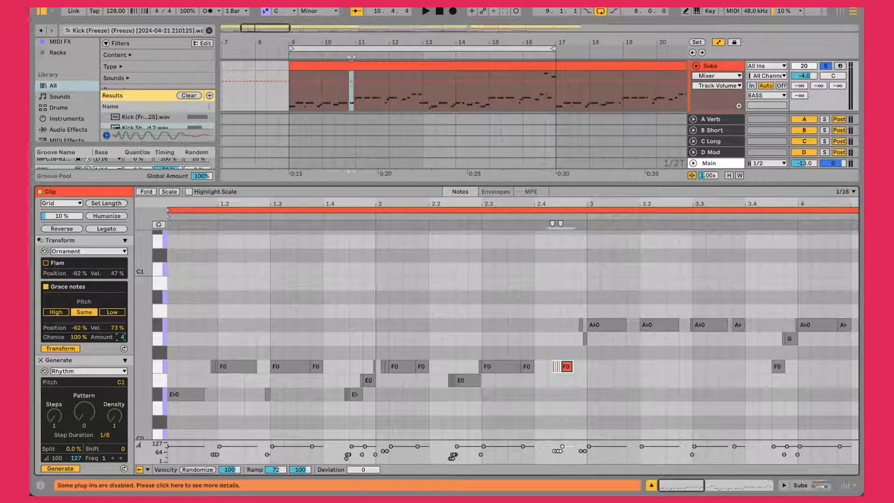
left_click(65, 313)
left_click(110, 313)
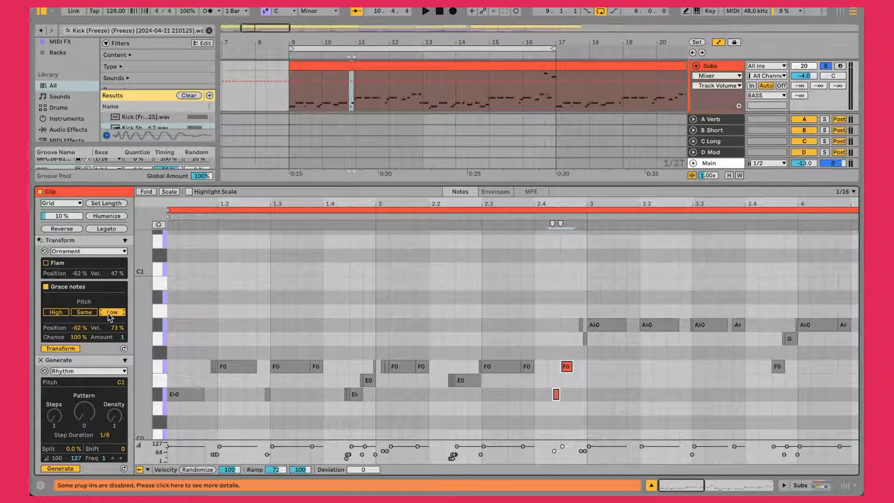
left_click(85, 313)
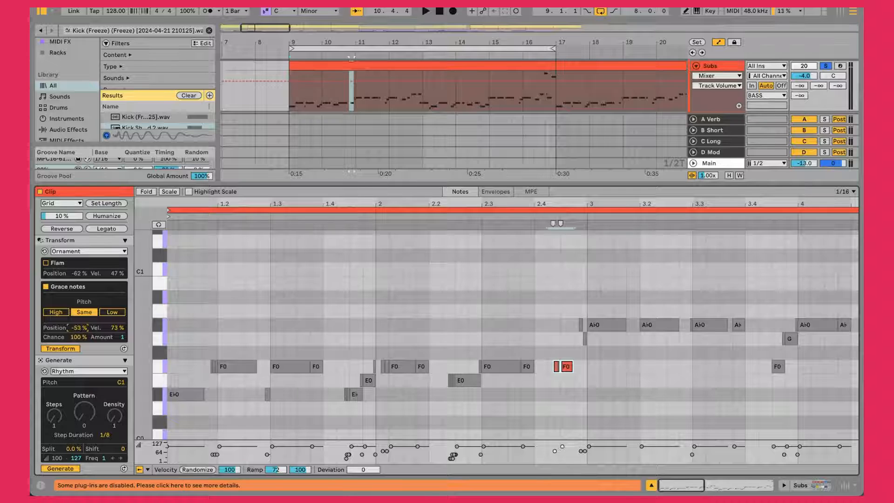
- Delete the generated grace note just before the short F0 after beat 2.4
left_click(554, 318)
left_click(556, 367)
key("Delete")
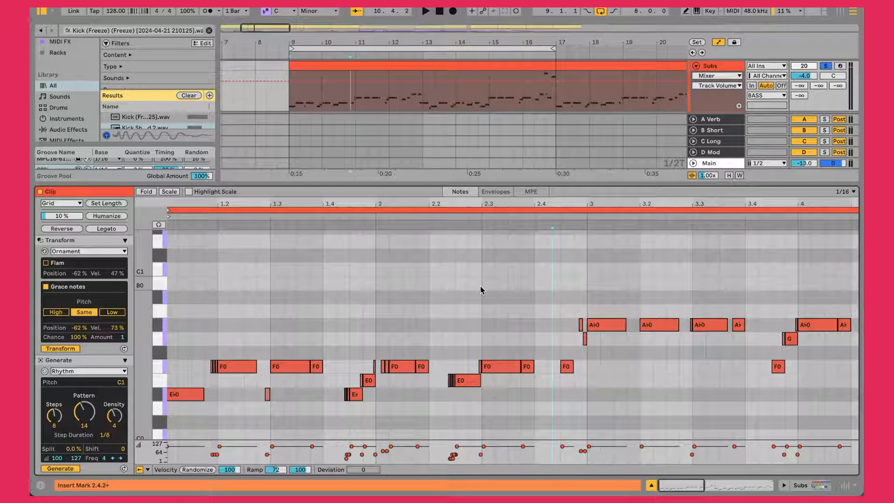
- Unsolo the Subs track and play the chorus while following its notes across the whole eight-bar clip
left_click(825, 65)
key("space")
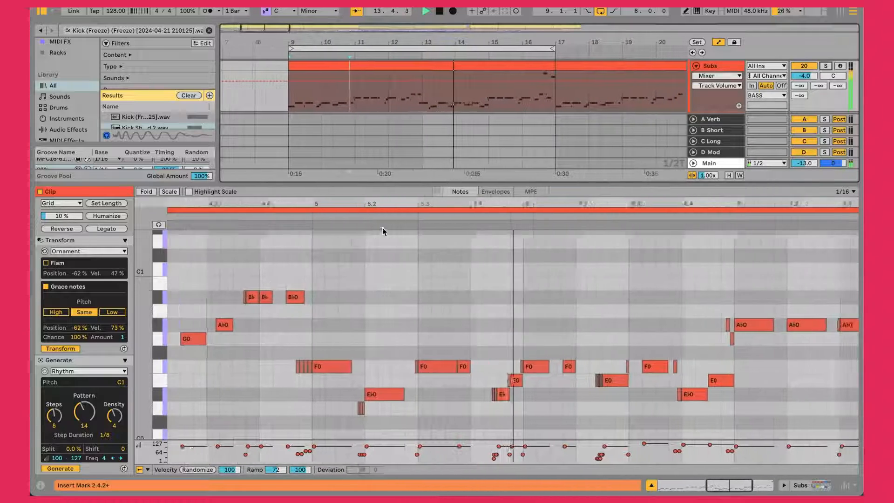
left_click_drag(382, 228, 383, 200)
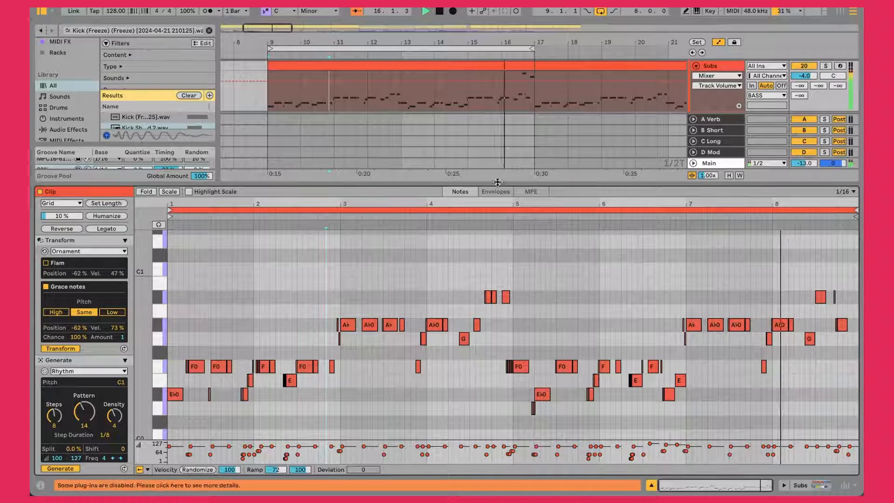
- Shrink the note editor to reveal the neighbouring tracks and mute the Bass Guitar track
left_click_drag(484, 183, 557, 304)
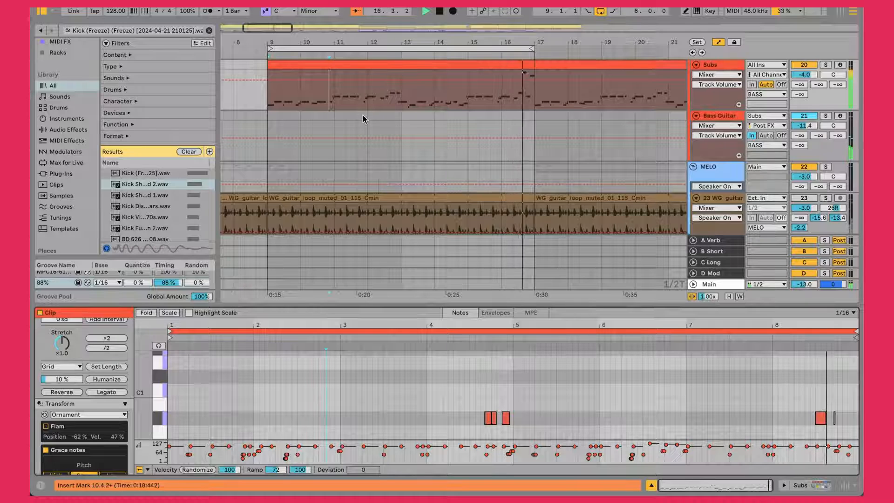
scroll(362, 115, "up", 2)
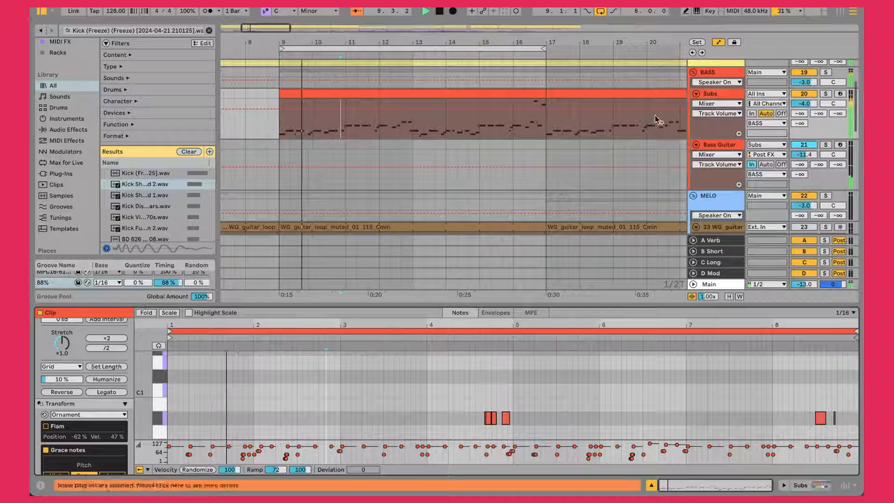
left_click(730, 95)
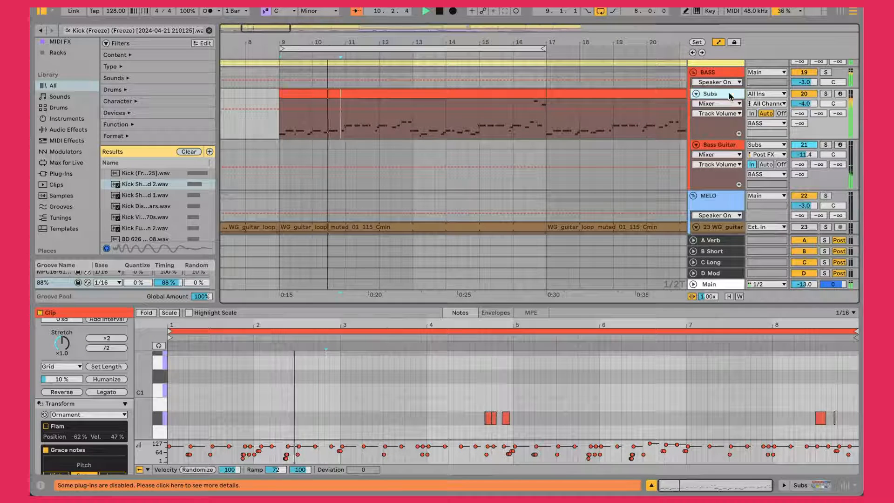
left_click(736, 142)
left_click(802, 147)
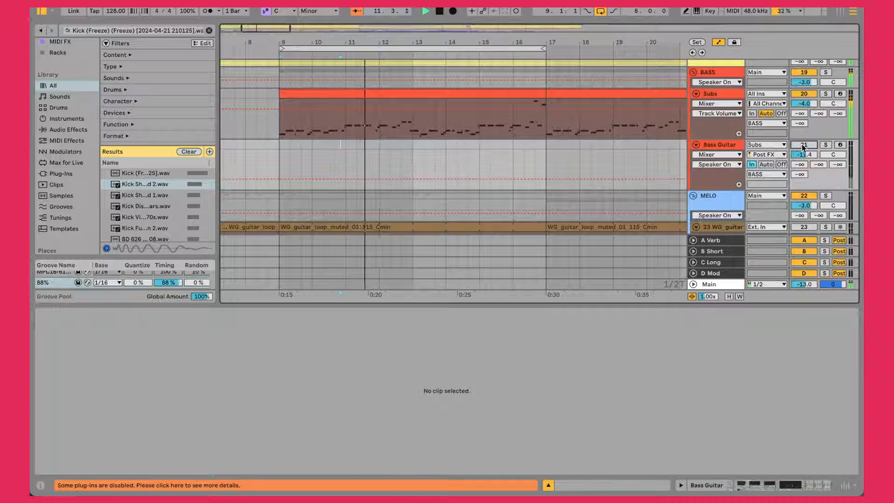
- Select the first chorus's Subs clip and show the Subs track's V-Sub 2 instrument rack
left_click(725, 97)
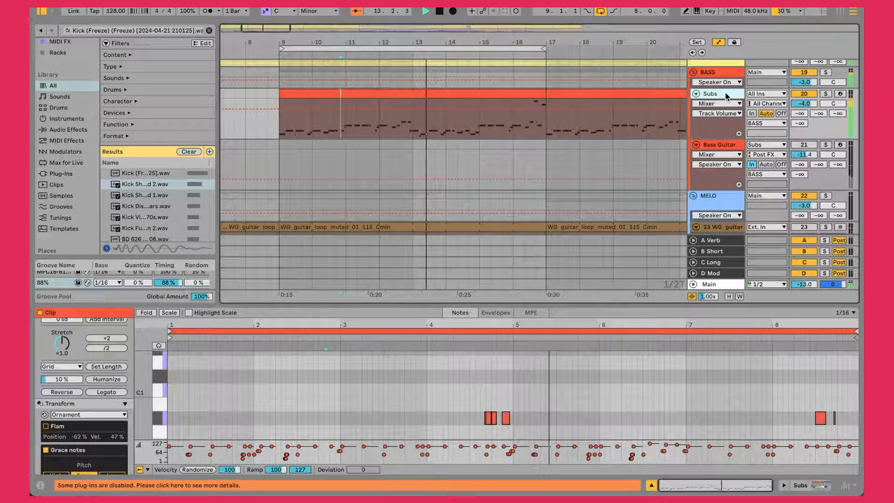
left_click(296, 93)
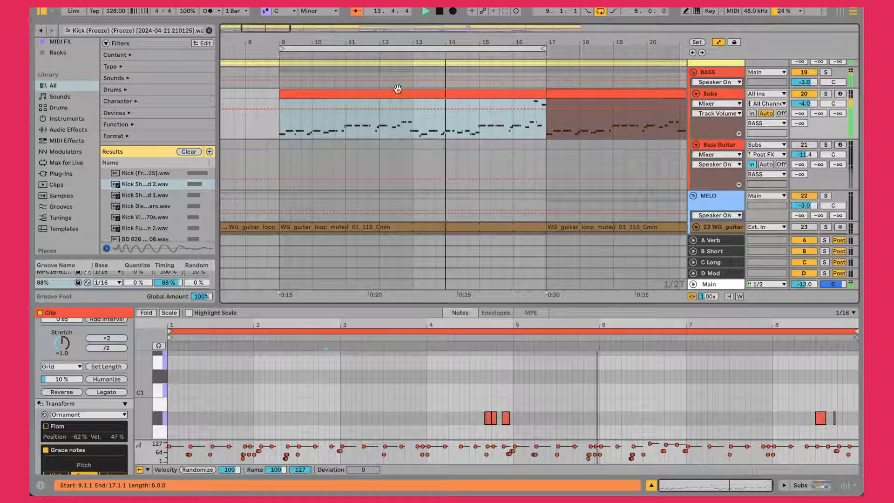
left_click(710, 93)
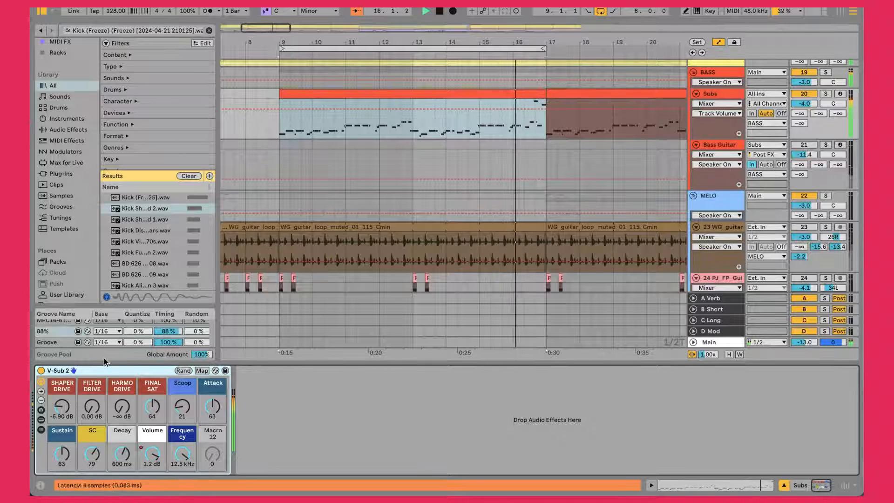
- Reveal the devices inside V-Sub 2 and examine the chain, including the Utility and Shaper in its Sidechain rack
left_click(41, 420)
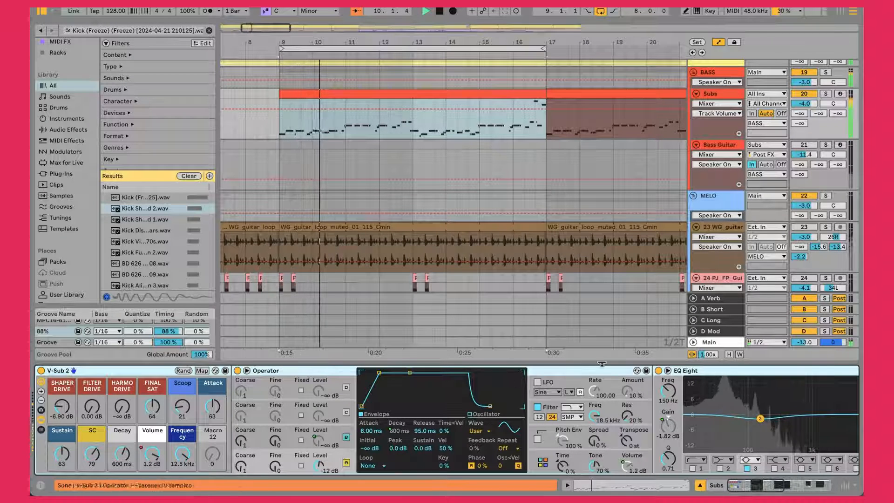
left_click(42, 420)
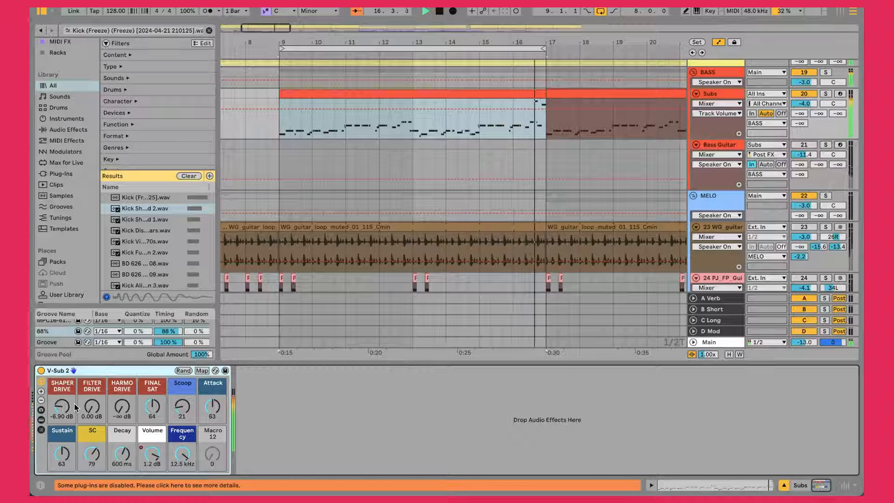
left_click(41, 420)
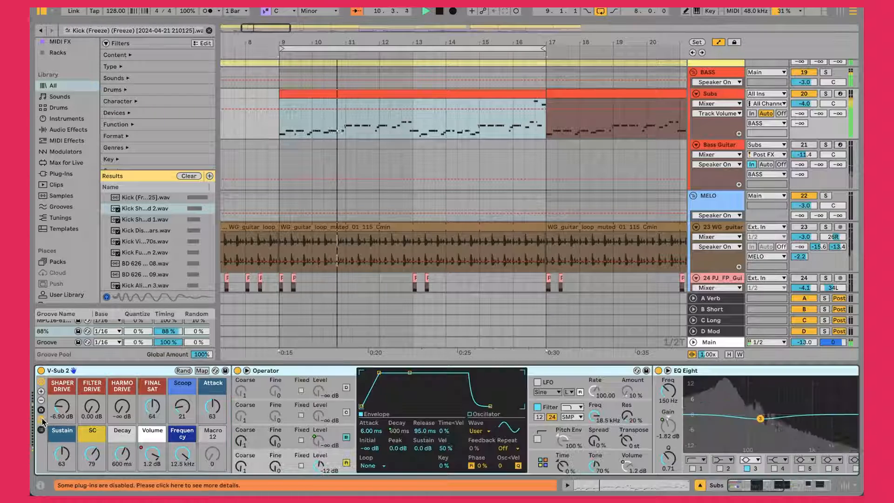
scroll(500, 450, "right", 10)
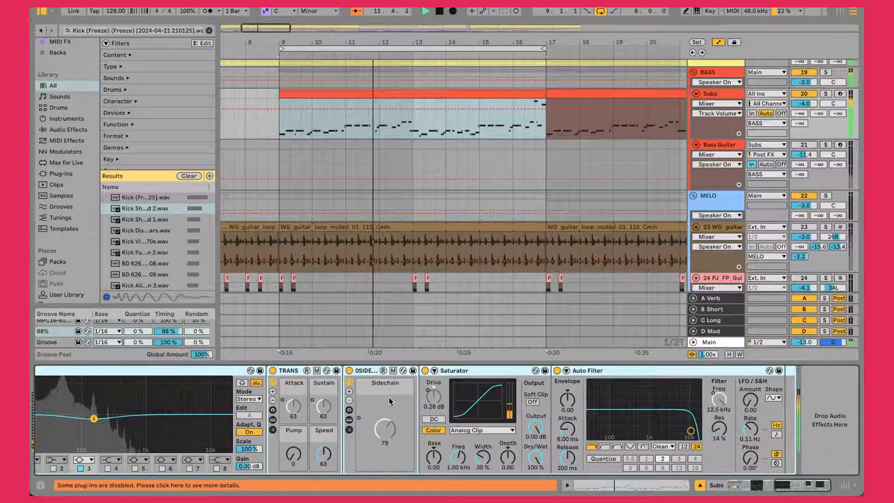
left_click(349, 420)
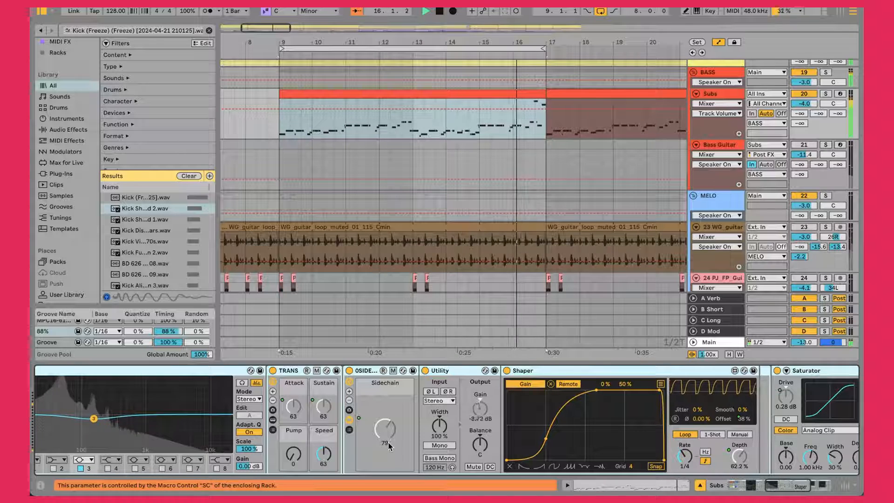
scroll(350, 422, "left", 10)
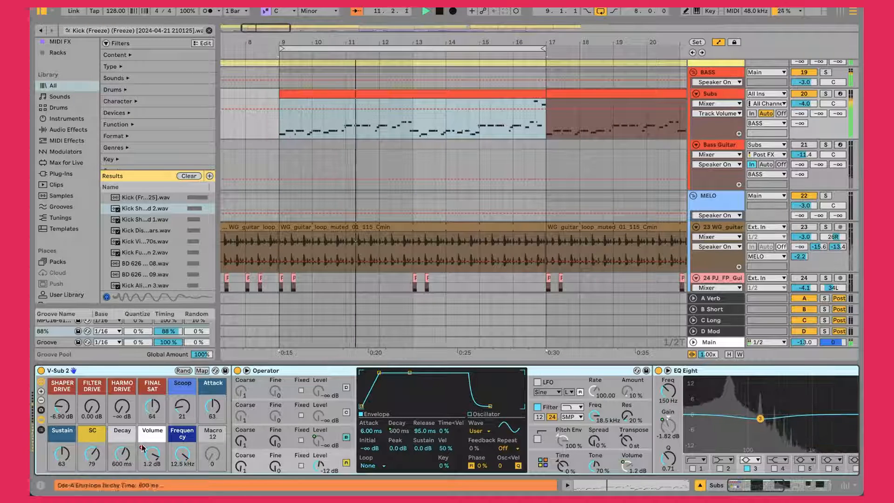
- Show the automation of V-Sub 2's Volume and Frequency macros, review the device chain again, and hide the rack's devices
left_click(157, 455)
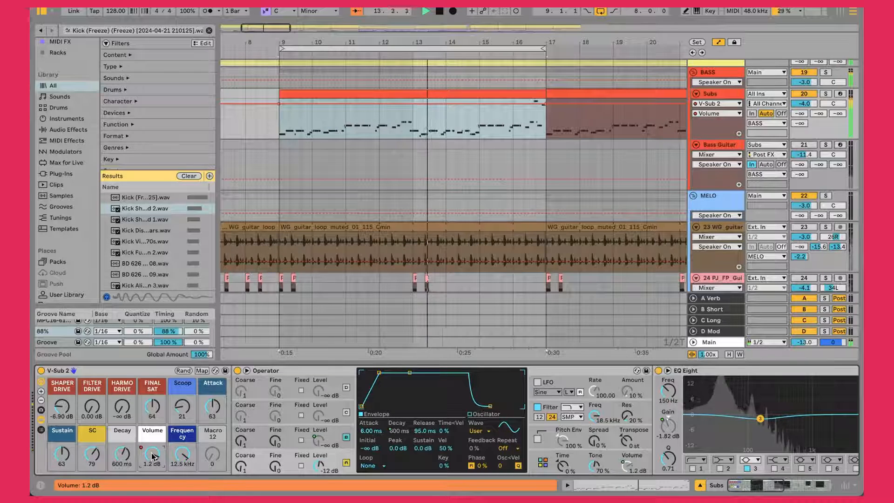
scroll(154, 456, "right", 10)
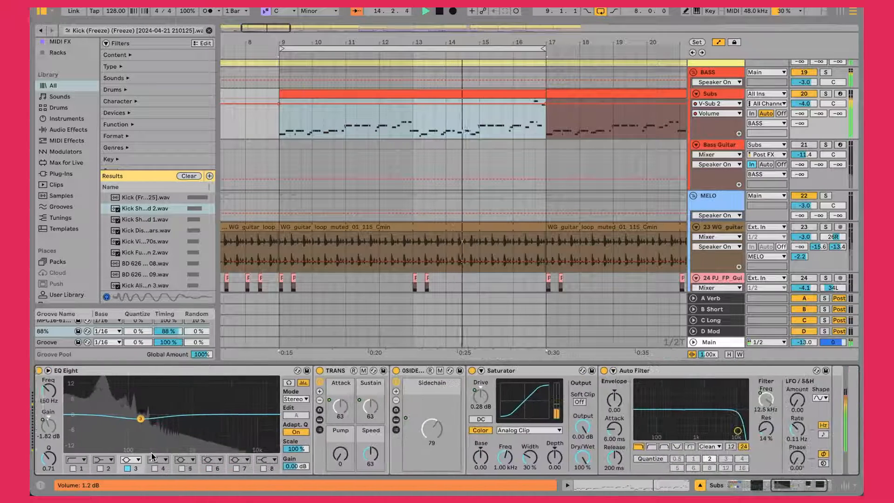
scroll(152, 458, "left", 10)
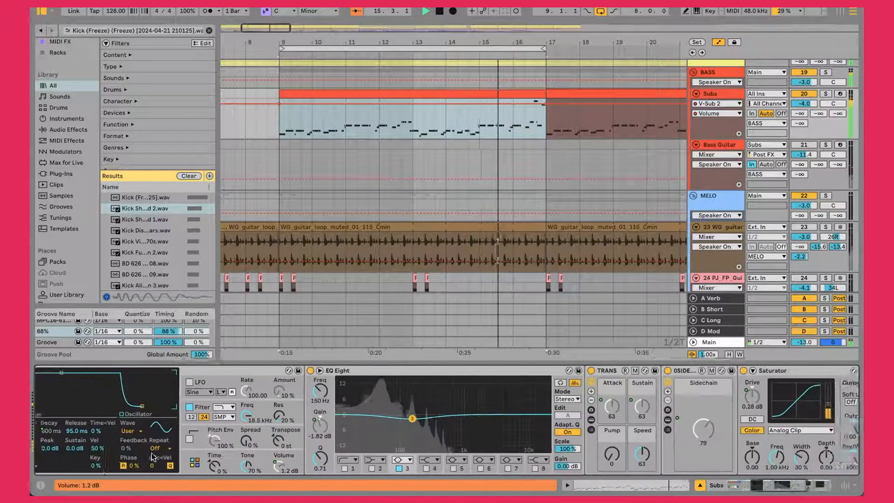
scroll(153, 458, "left", 8)
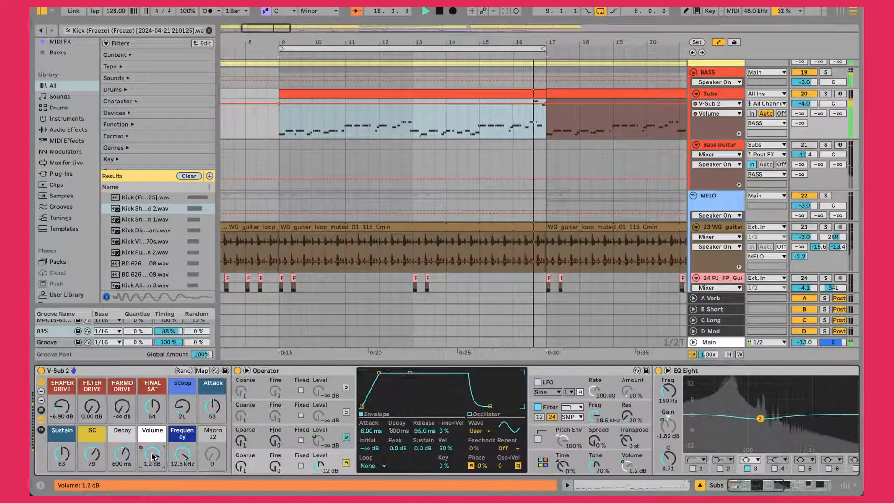
scroll(153, 457, "right", 10)
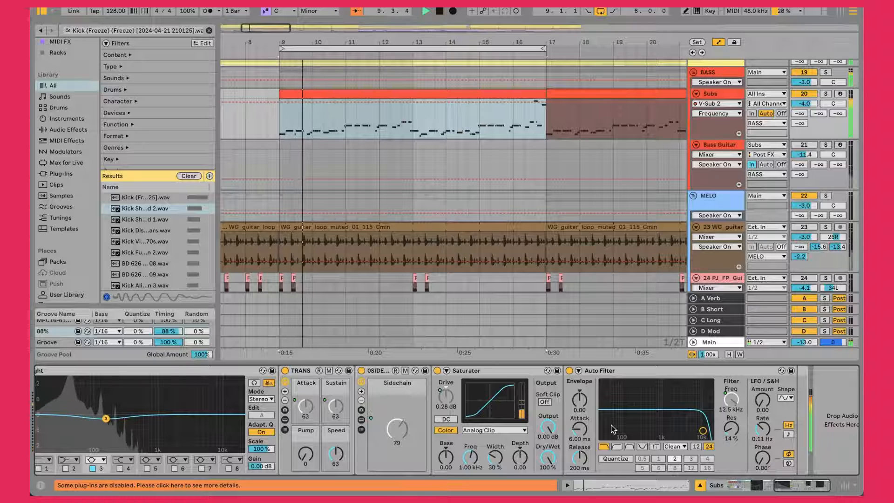
scroll(392, 424, "left", 4)
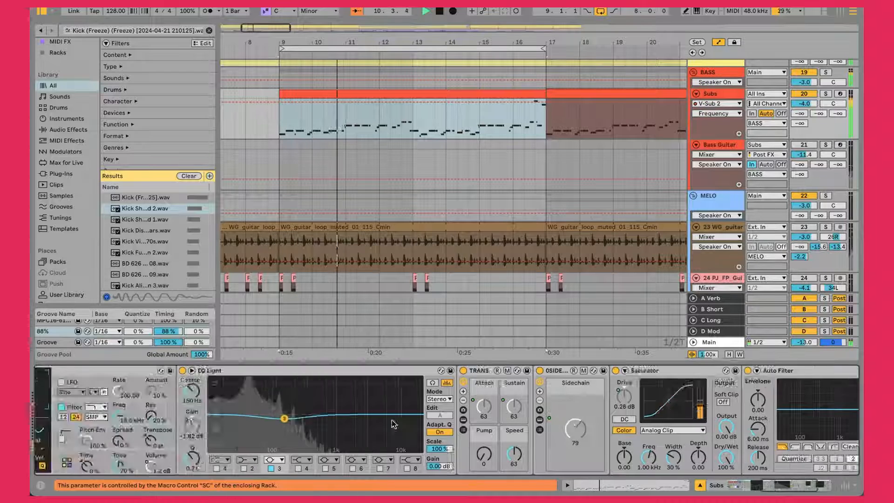
scroll(393, 424, "left", 6)
left_click(41, 421)
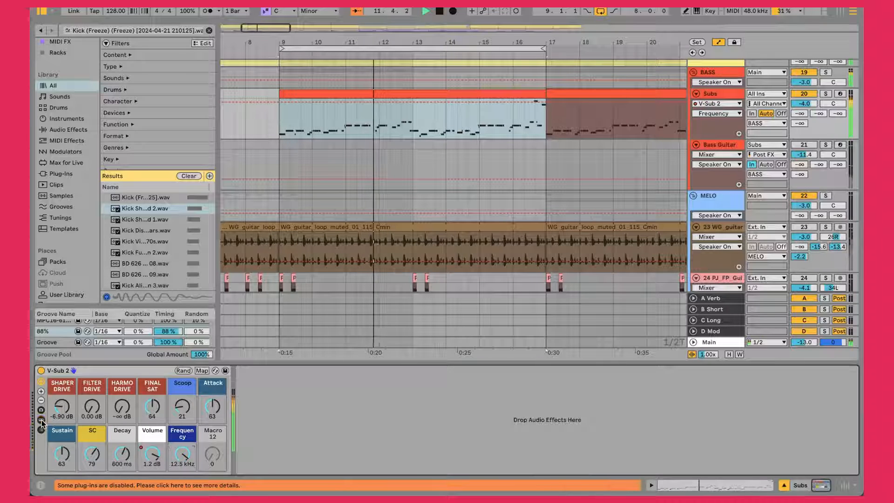
- Set the Subs track's volume to -5.0 dB
left_click(727, 97)
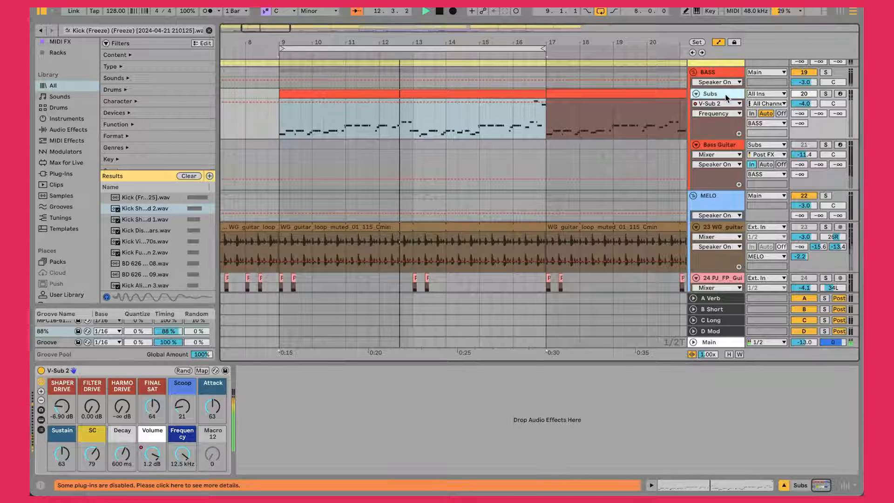
left_click(802, 106)
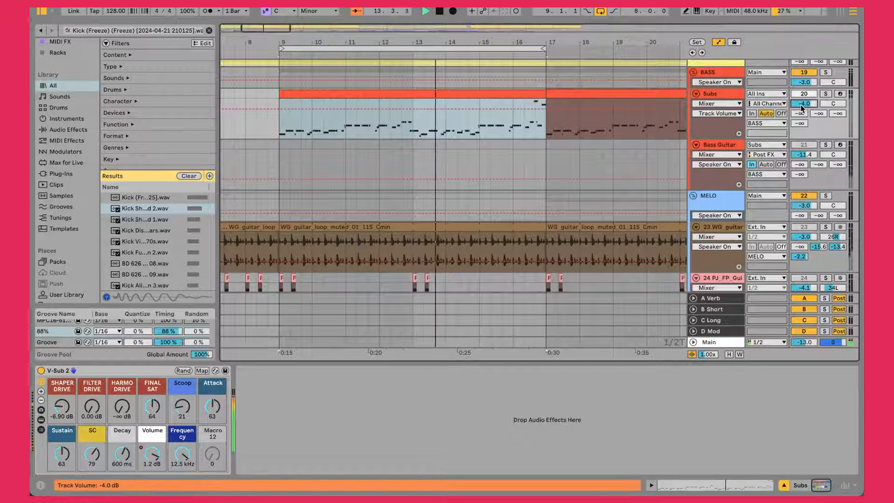
left_click(709, 97)
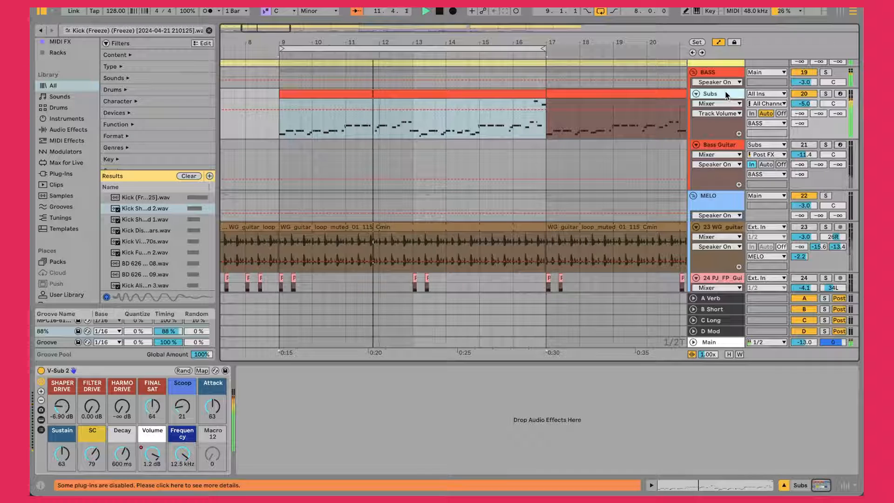
- Unmute the Bass Guitar track, audition it soloed, and return it to the full mix
left_click(726, 145)
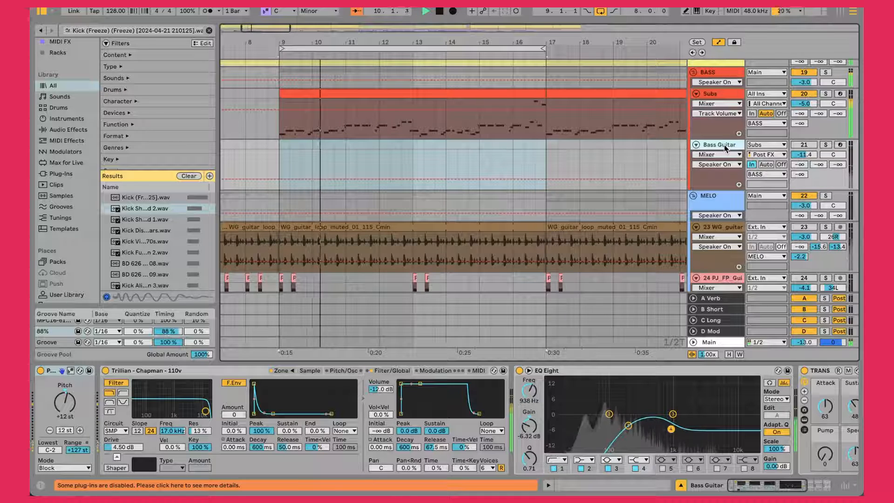
left_click(805, 145)
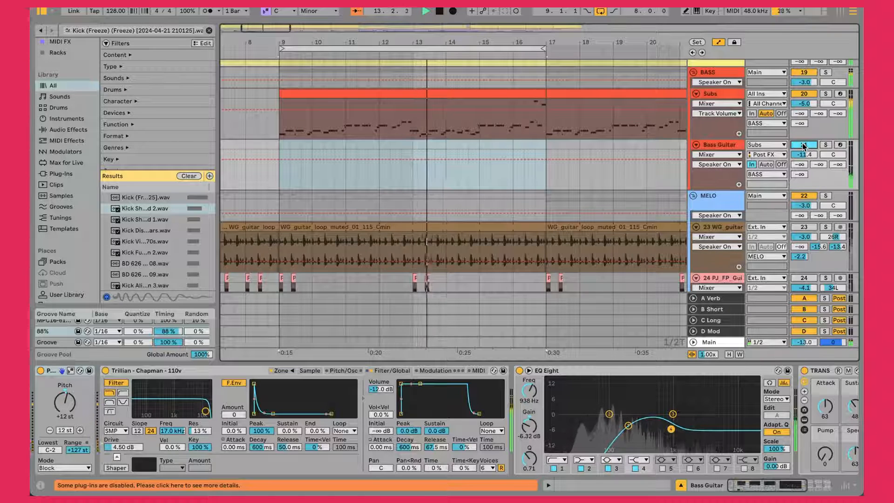
left_click(825, 145)
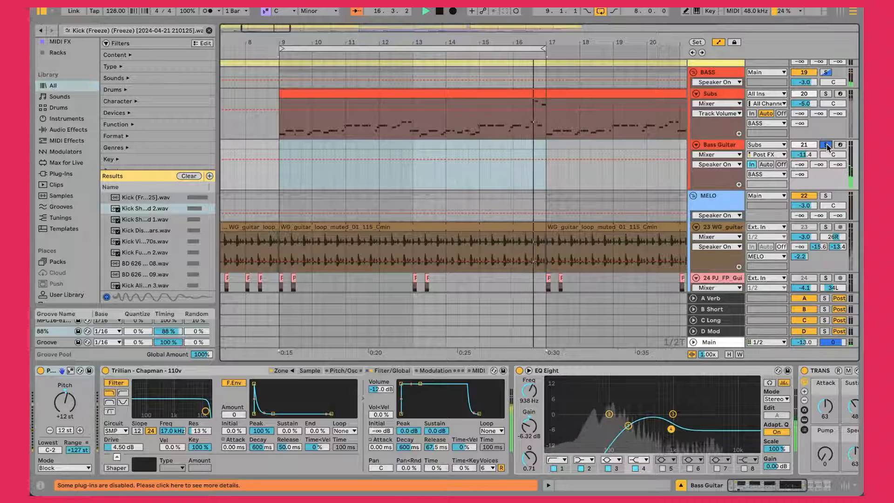
left_click(826, 145)
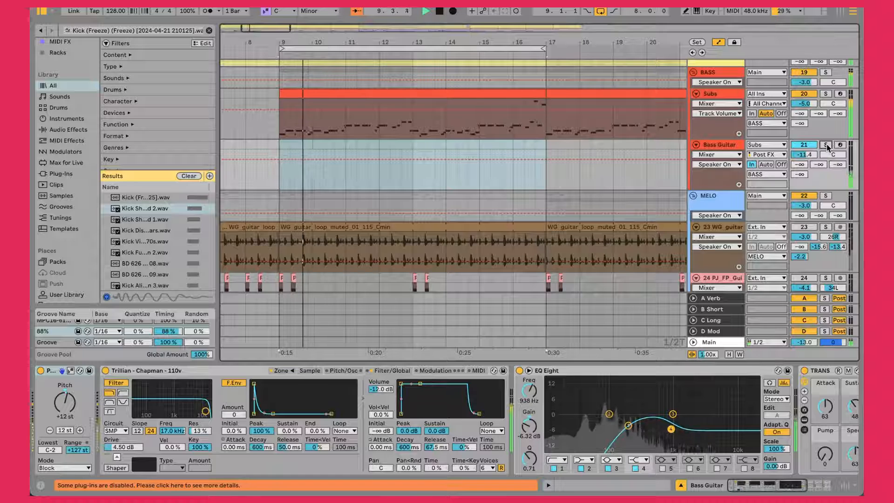
- Set the Bass Guitar track's MIDI input to Subs and select the first chorus's Subs clip
left_click(712, 146)
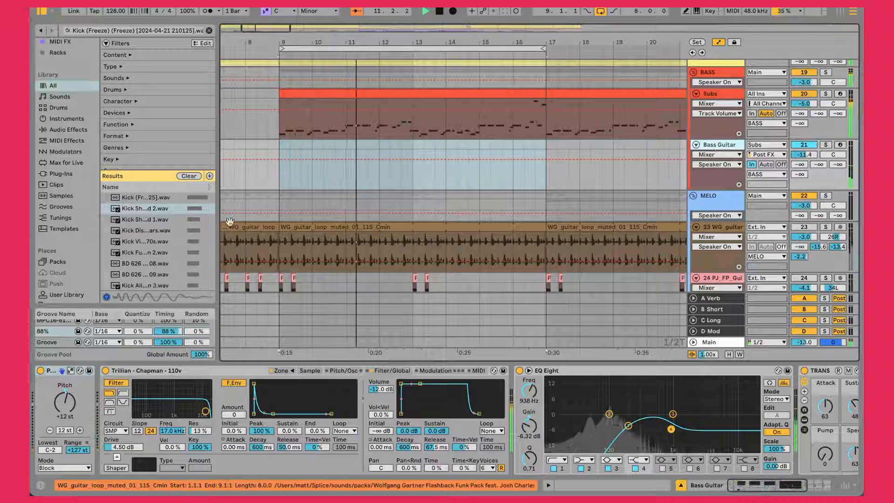
left_click(535, 154)
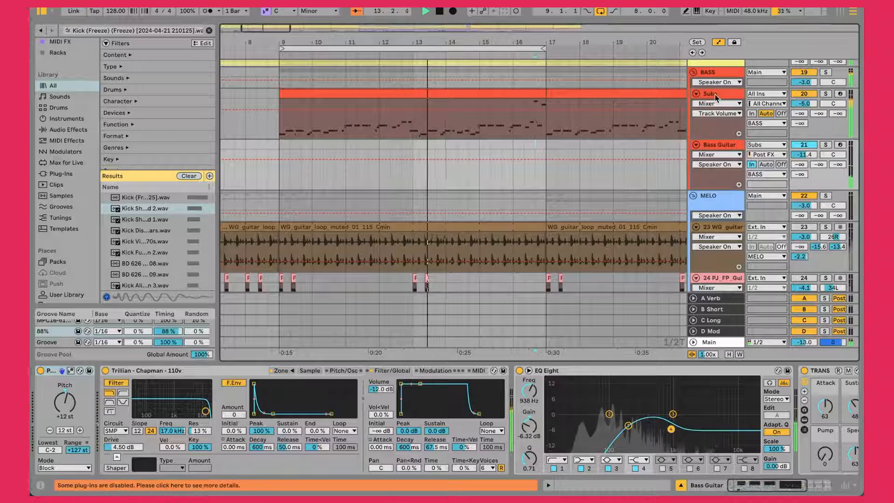
left_click(755, 145)
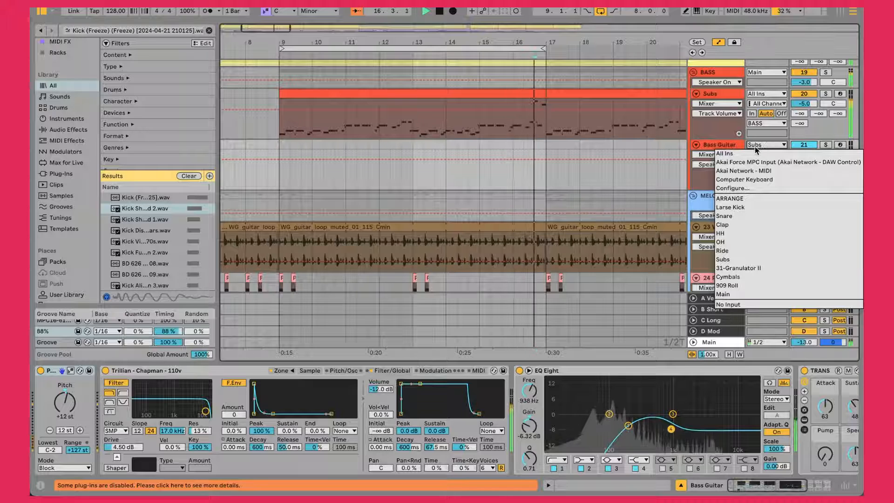
left_click(724, 259)
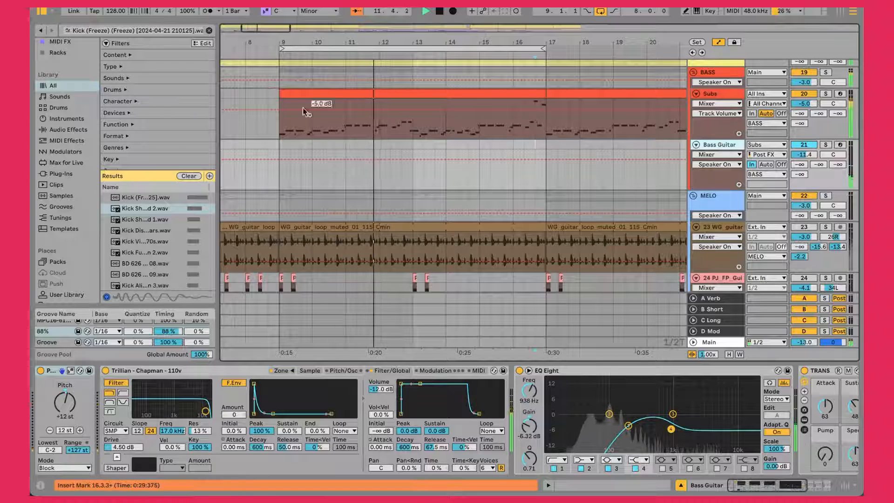
left_click(466, 91)
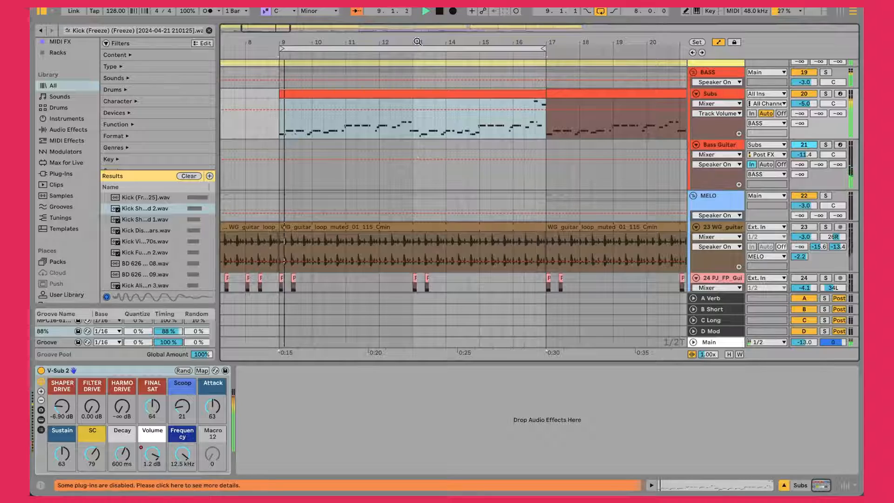
left_click_drag(416, 39, 455, 37)
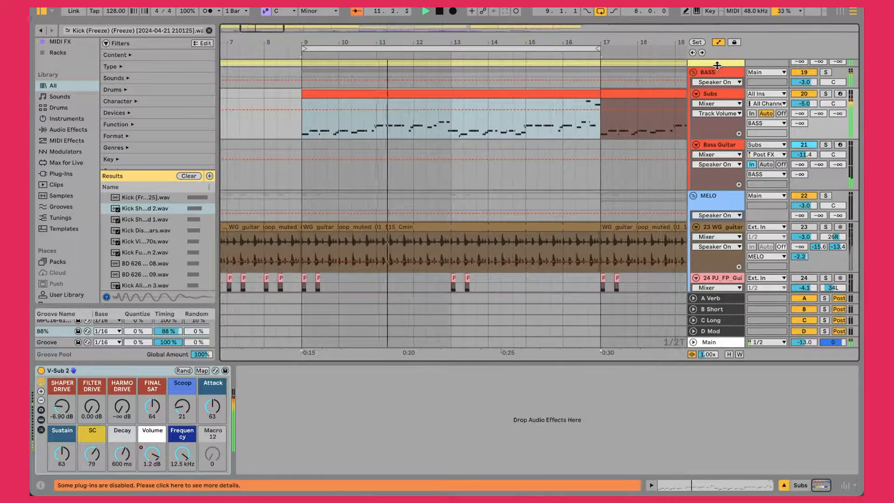
- Examine the Bass Guitar track's Pitch device, Trillian - Chapman - 110v instrument, and bands 1 and 4 of its EQ Eight
left_click(721, 141)
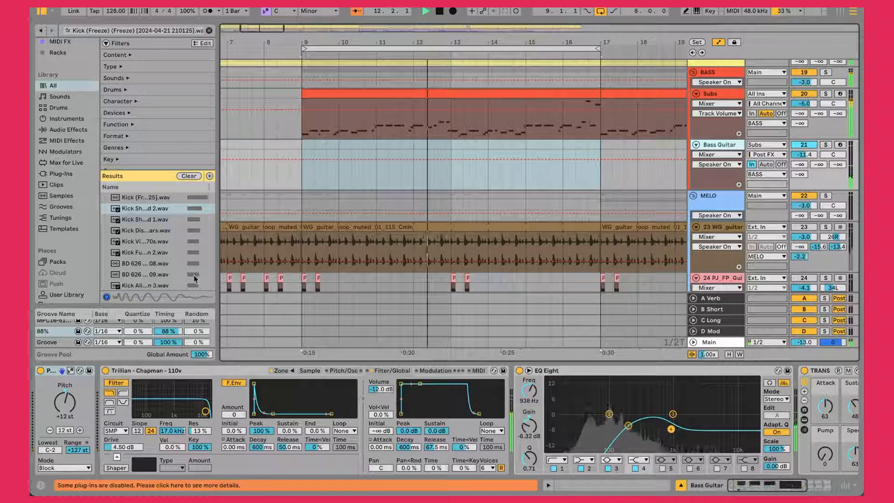
left_click(64, 405)
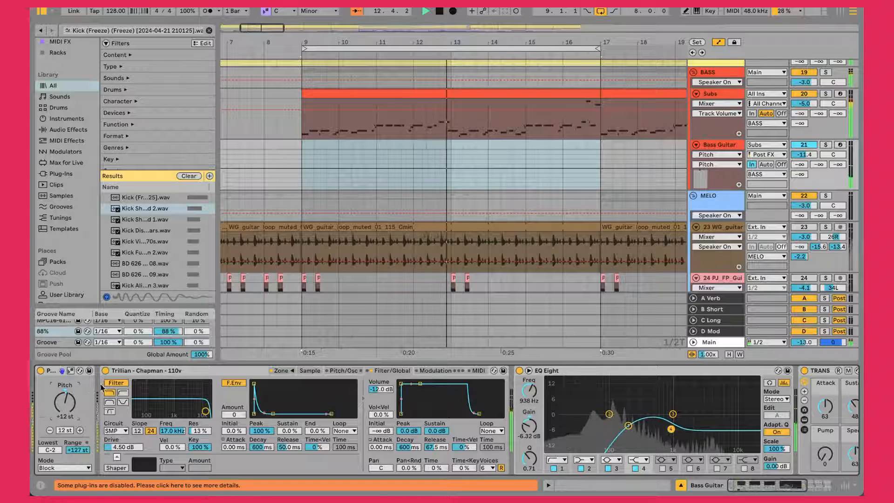
left_click(208, 371)
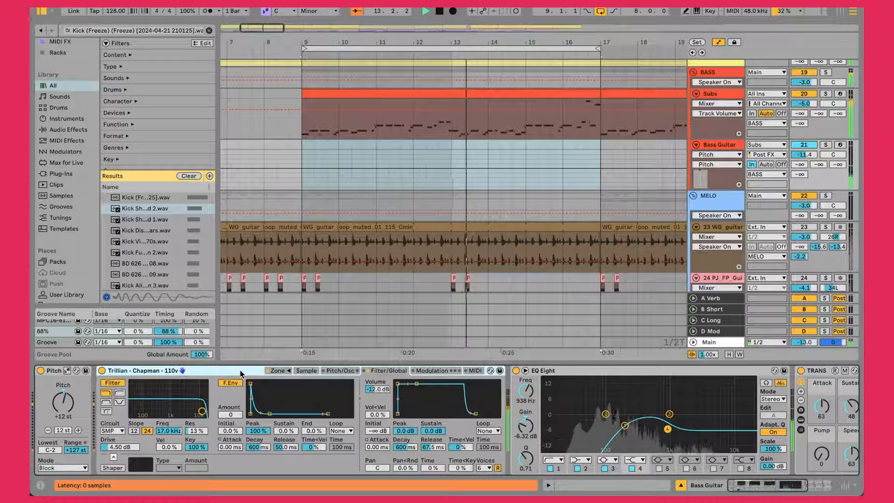
scroll(326, 401, "right", 5)
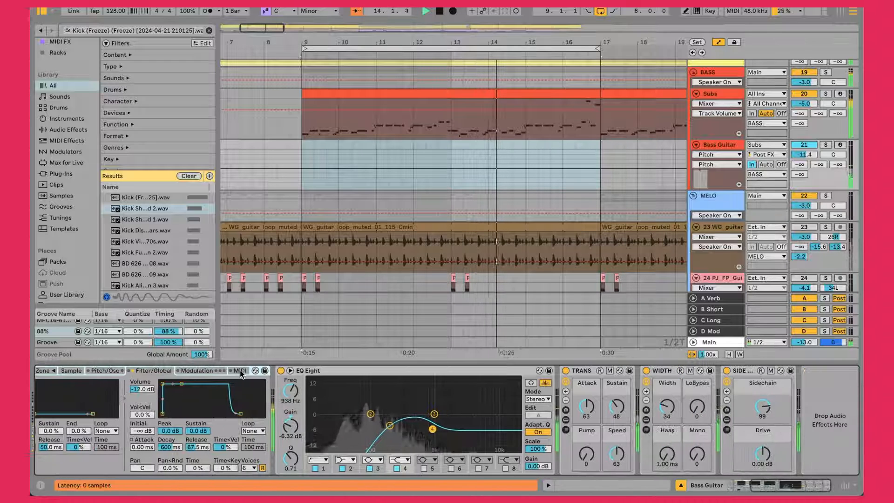
left_click(359, 372)
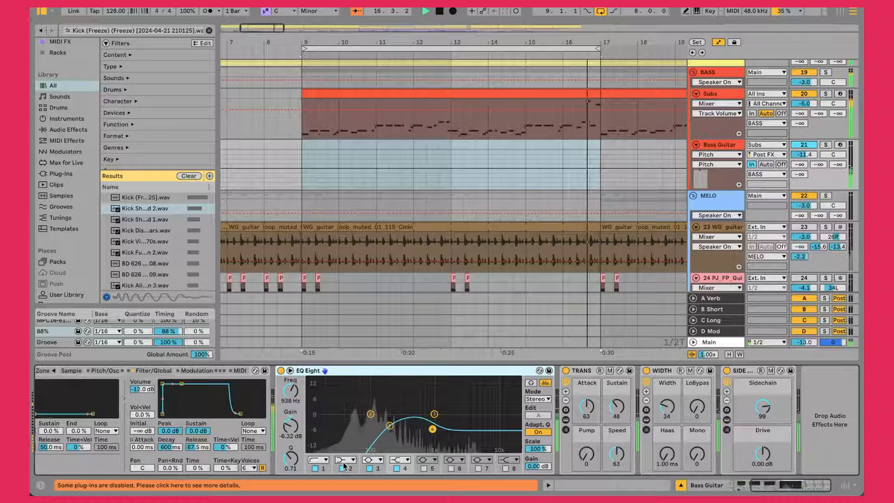
left_click(389, 426)
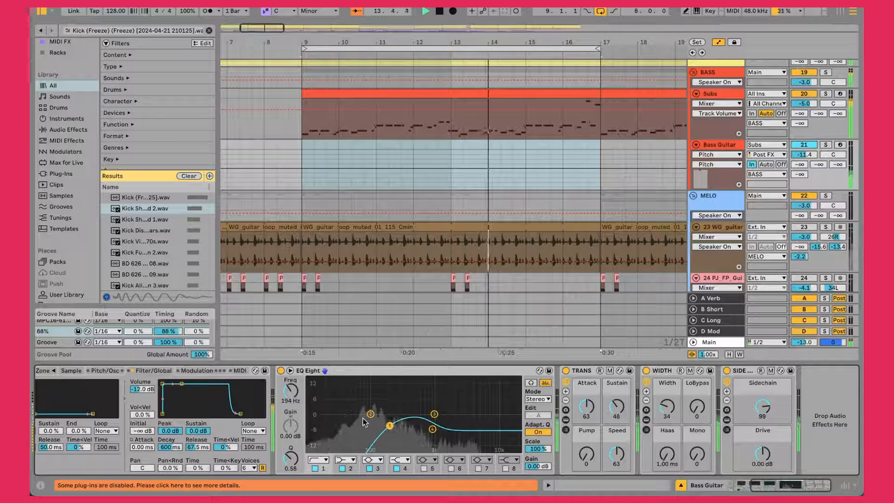
left_click(433, 429)
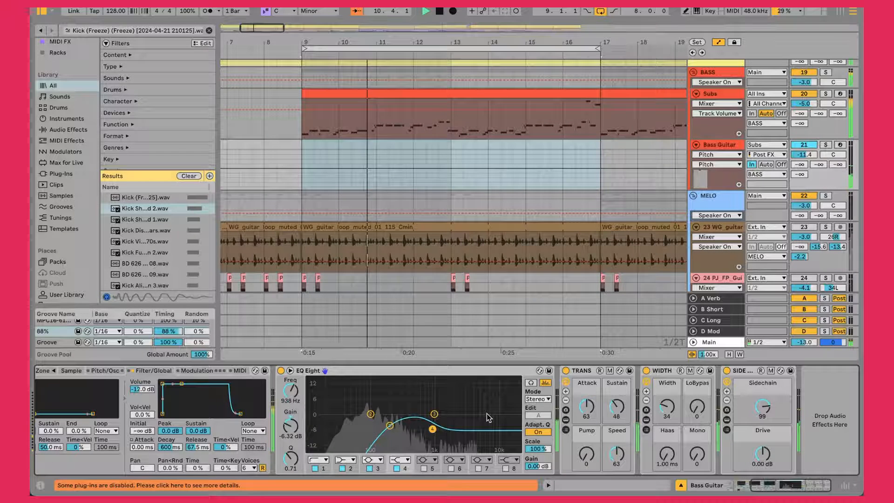
- Reveal the TRANS rack's devices, inspect the kHs Transient Shaper interface, and hide the devices again
left_click(588, 385)
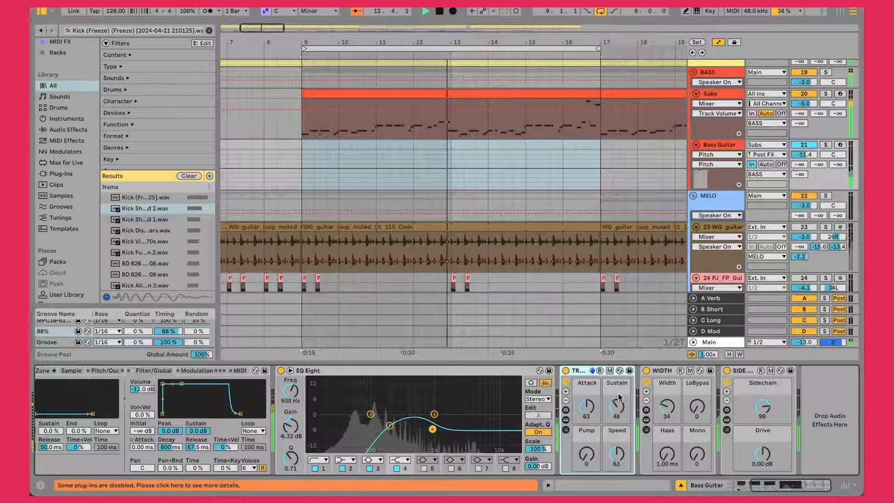
left_click(566, 419)
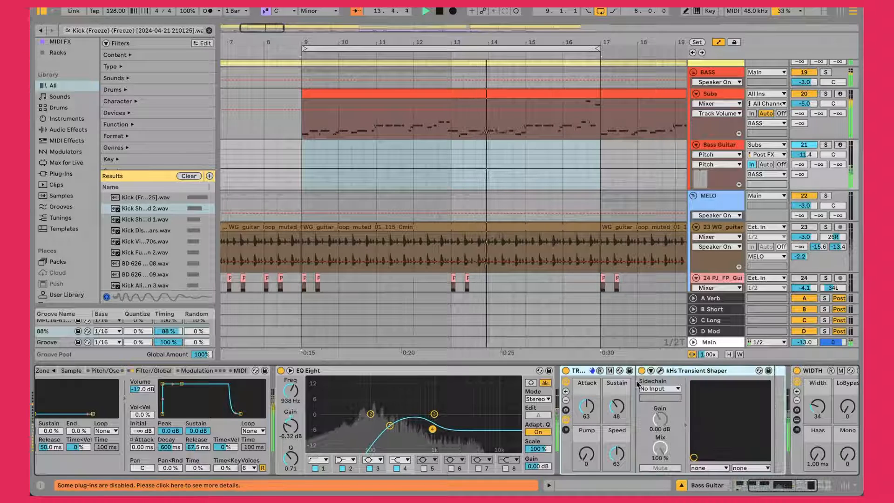
left_click(660, 371)
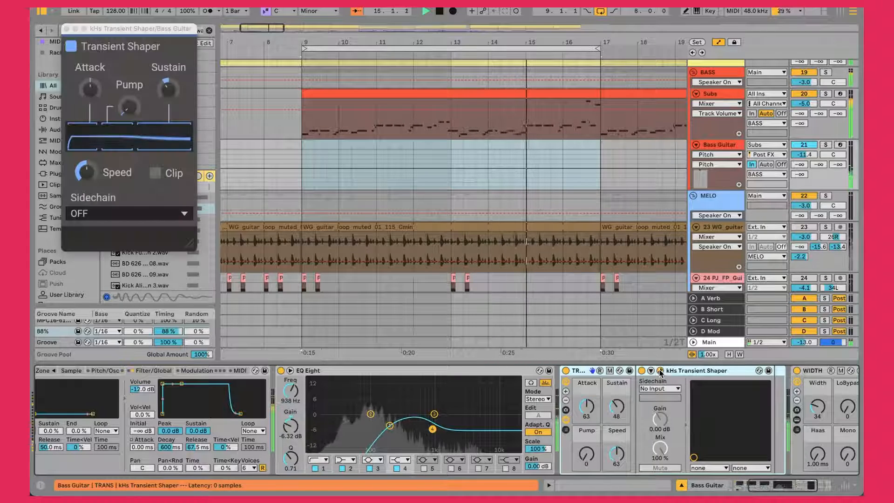
left_click(67, 29)
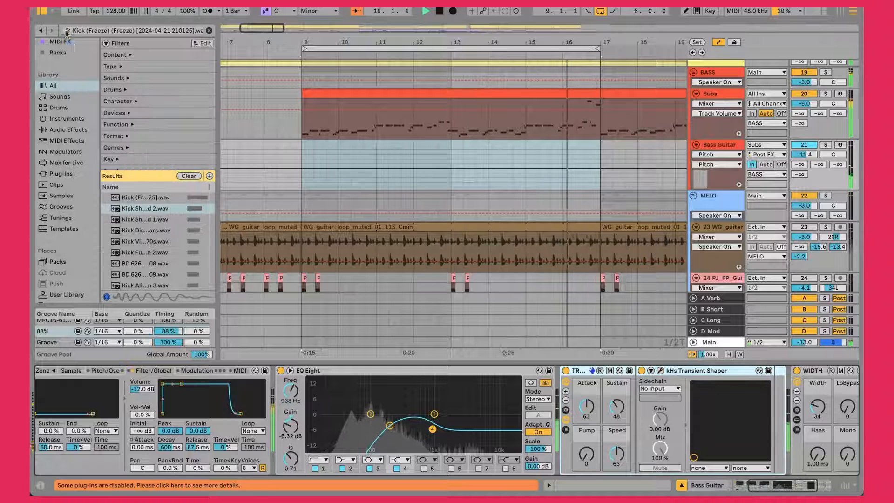
left_click(566, 419)
left_click_drag(611, 416, 619, 410)
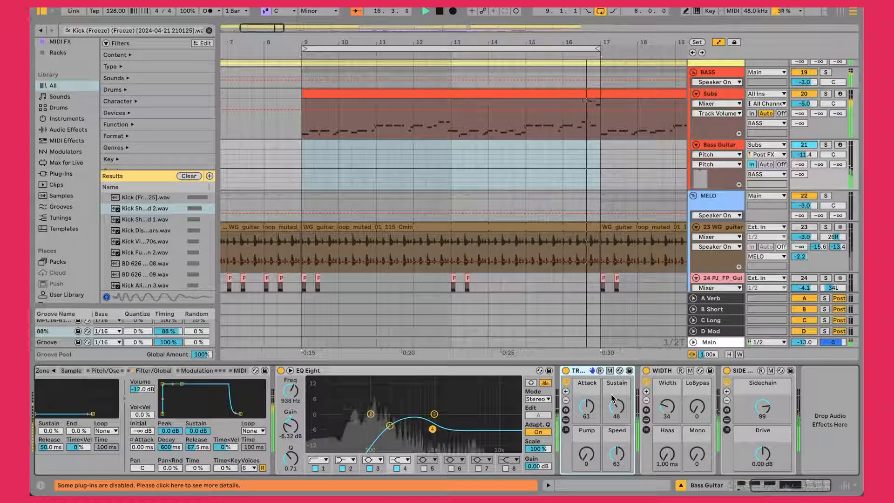
- Reveal the WIDTH rack's devices, inspect the Wider plug-in interface, and hide the devices again
left_click(644, 419)
left_click(647, 419)
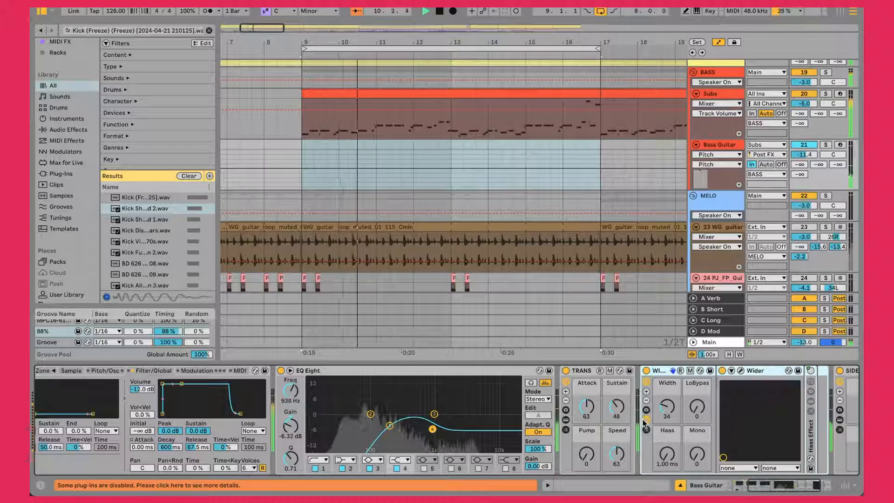
left_click(742, 371)
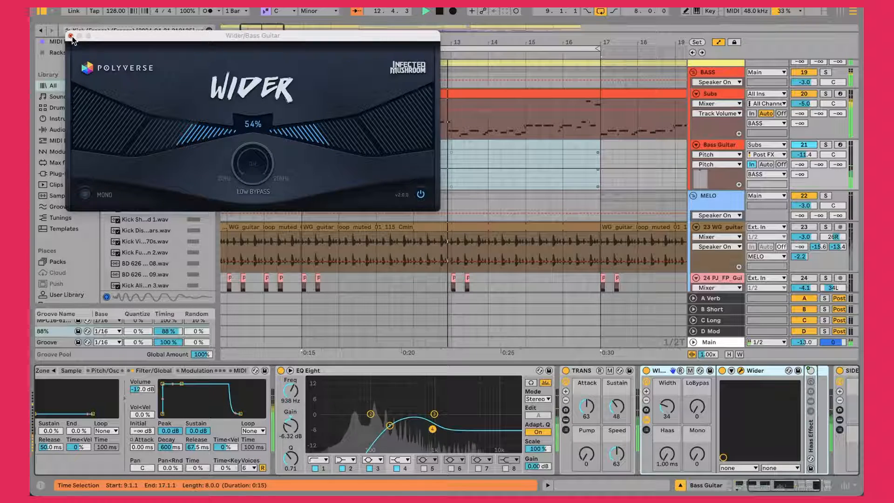
left_click(70, 36)
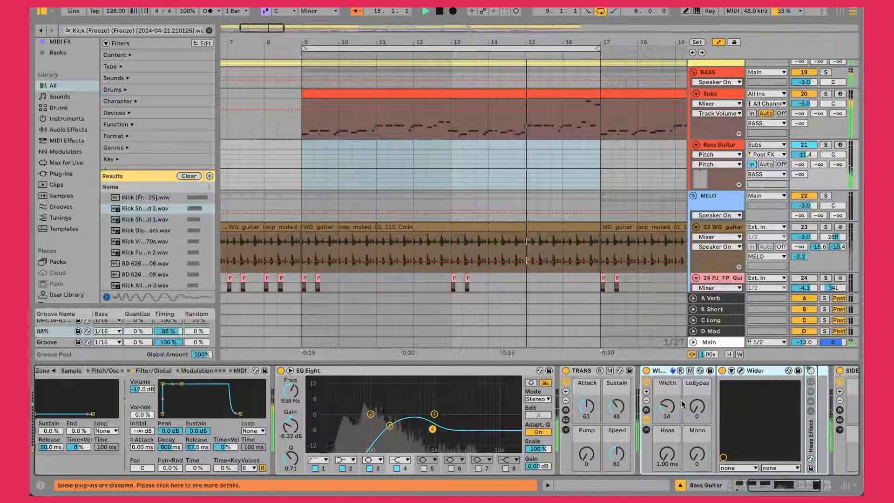
left_click(647, 419)
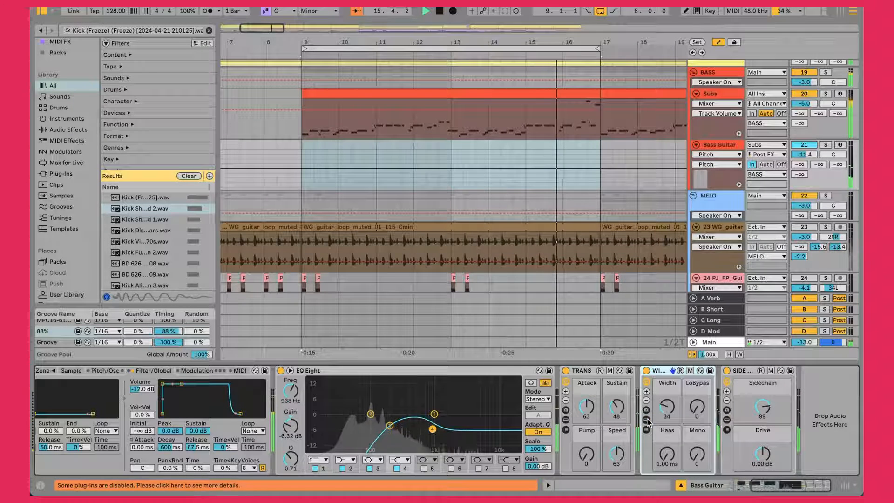
- Set the WIDTH rack's Width macro to 33 and show the automation of SIDE + SAT's Sidechain macro
left_click(669, 408)
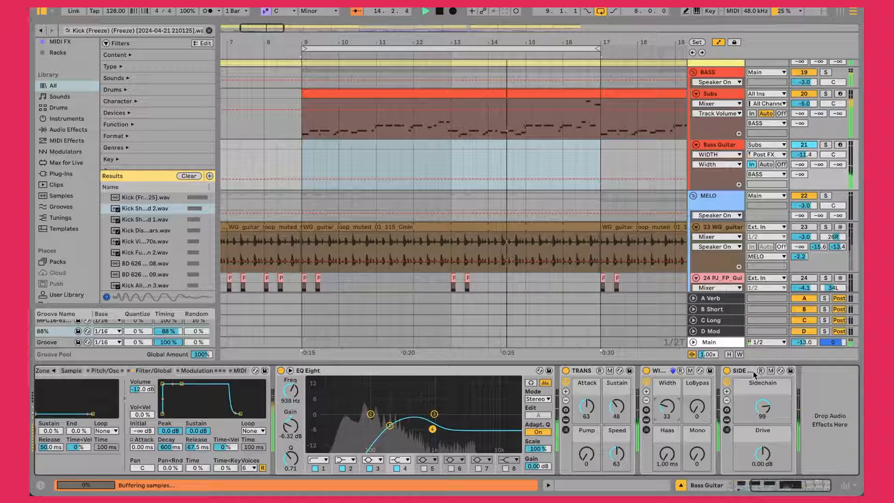
left_click(765, 404)
left_click(765, 406)
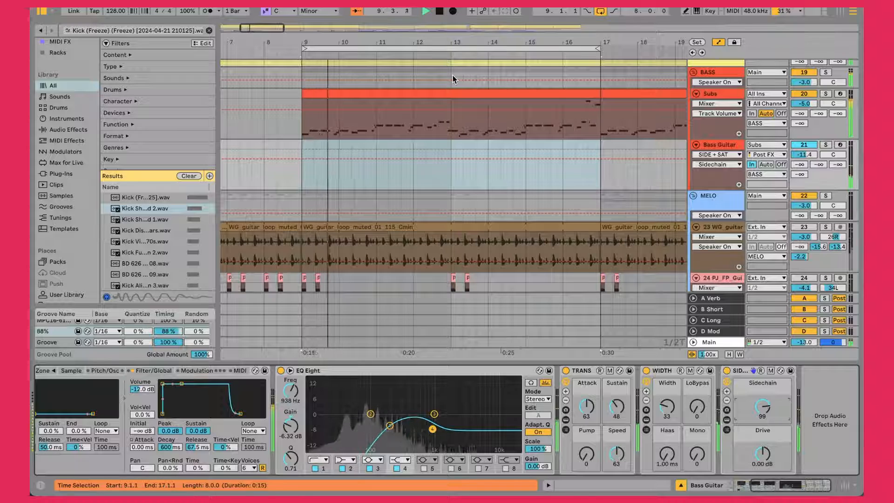
- Set the Bass Guitar track's volume to -9.6 dB and the Subs track's volume to -6.0 dB
left_click_drag(397, 42, 389, 43)
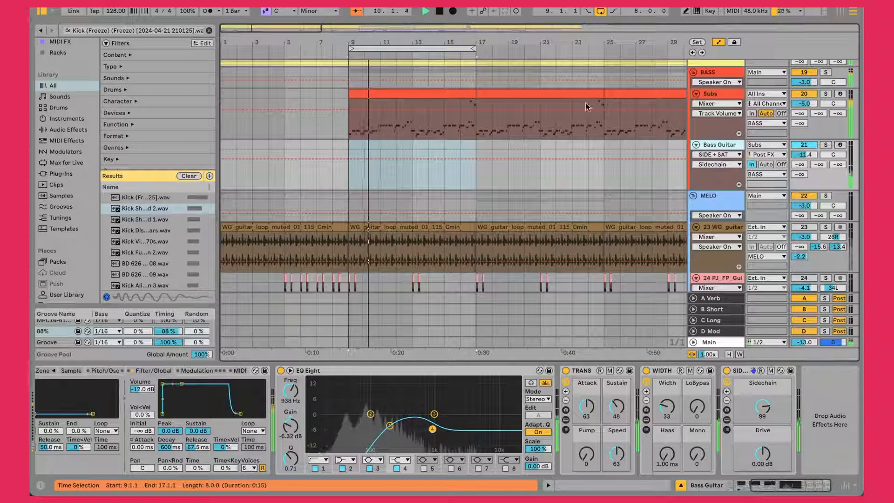
left_click_drag(805, 154, 804, 149)
left_click_drag(805, 102, 806, 104)
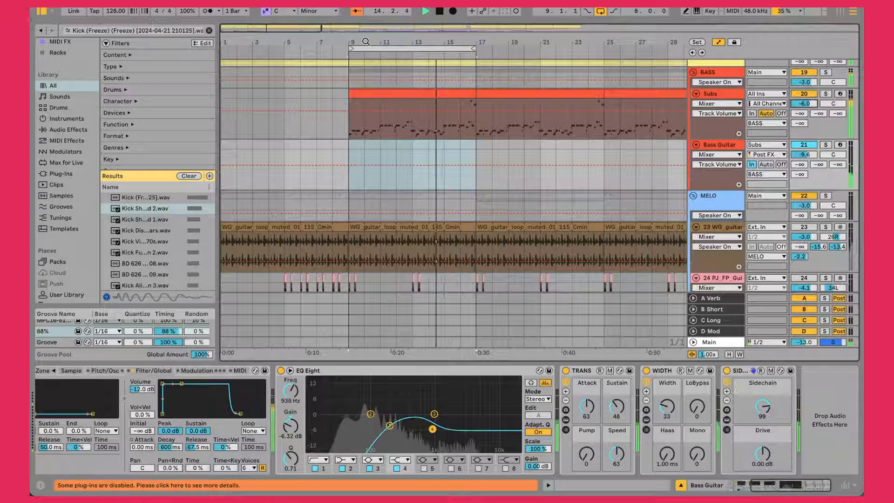
- Select the first chorus's Subs clip and review the arrangement's tracks, folding and unfolding the BASS group
key("minus")
scroll(357, 182, "up", 3)
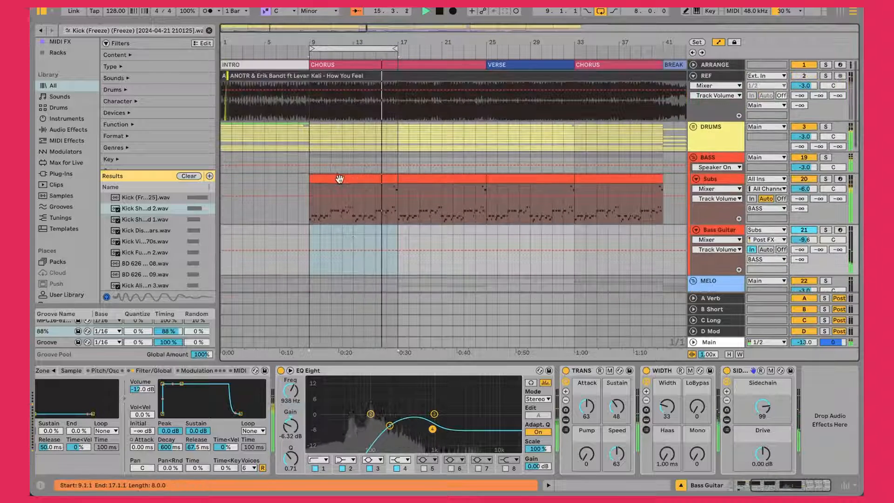
left_click(340, 177)
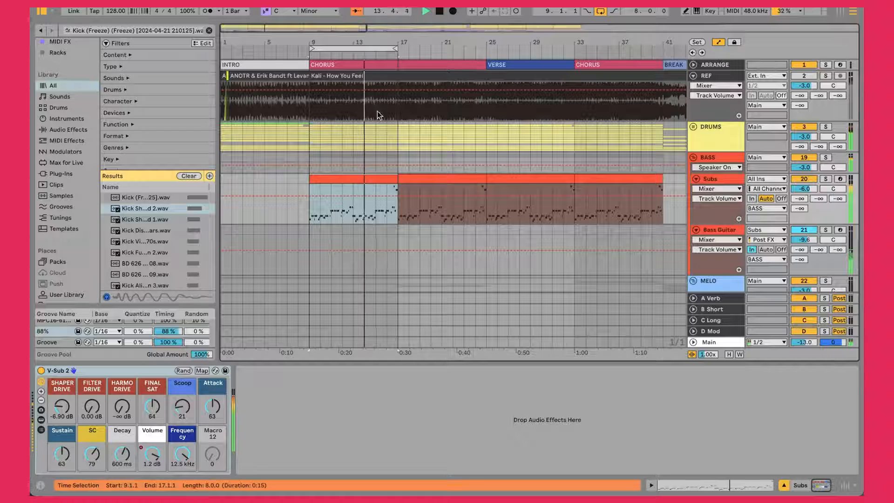
scroll(382, 209, "down", 10)
scroll(387, 219, "down", 1)
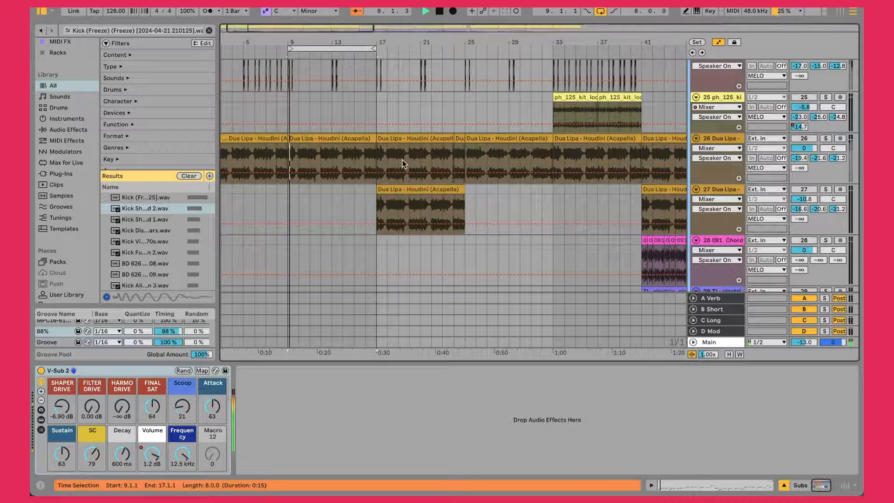
scroll(365, 149, "up", 10)
scroll(366, 152, "up", 3)
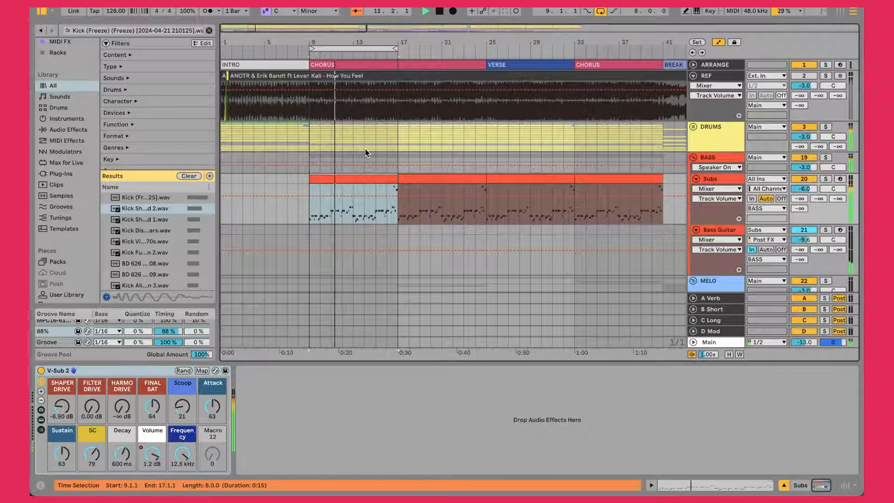
left_click(694, 158)
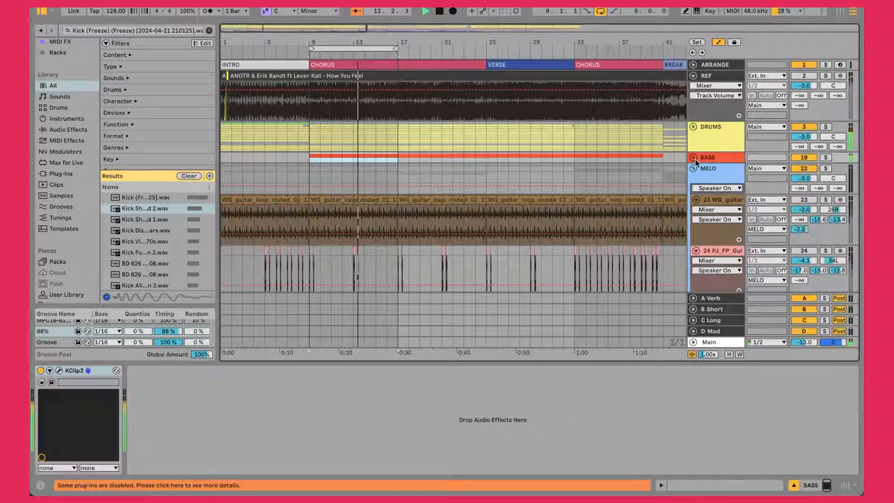
left_click(694, 158)
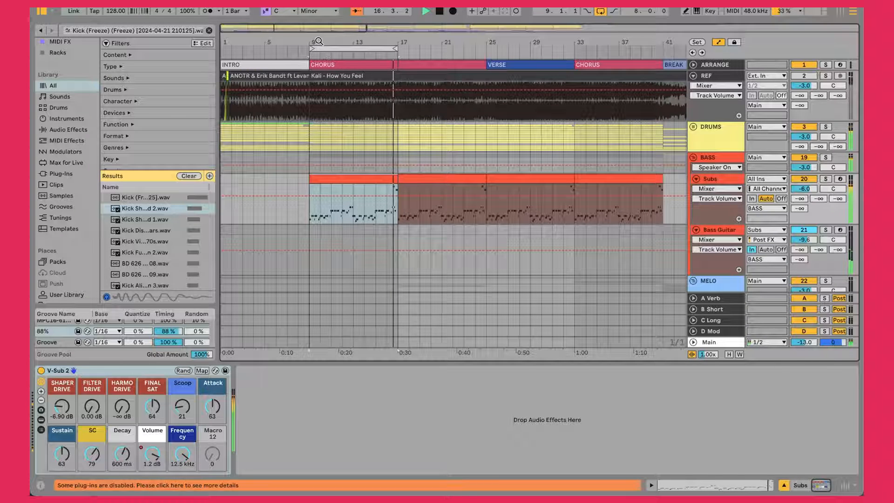
key("plus")
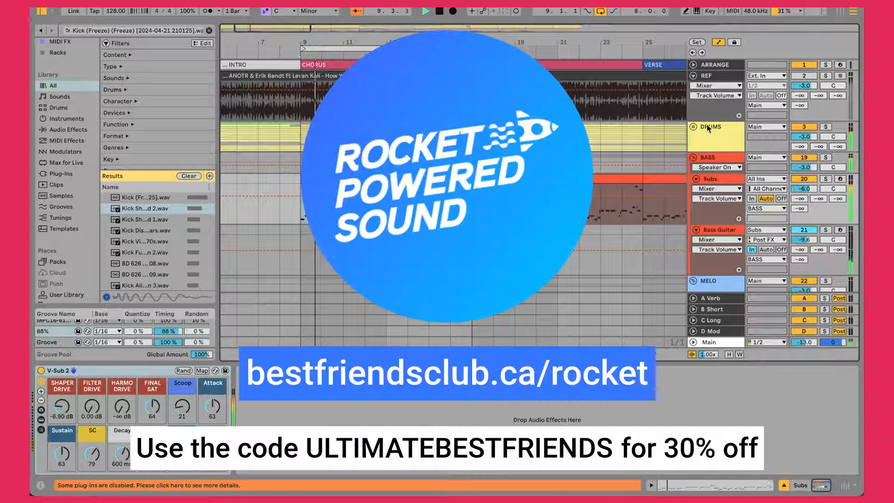